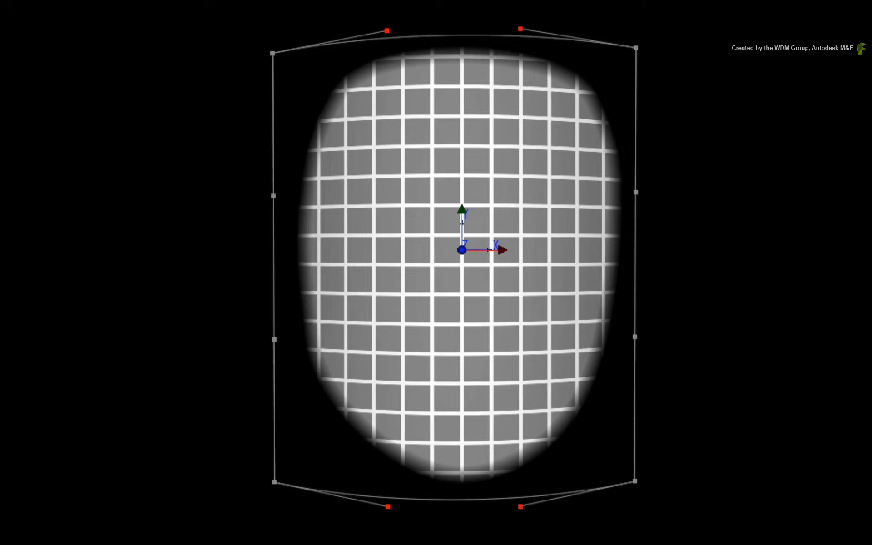
Add a Projector node to the Action scene
left_click_drag(784, 37, 1, 400)
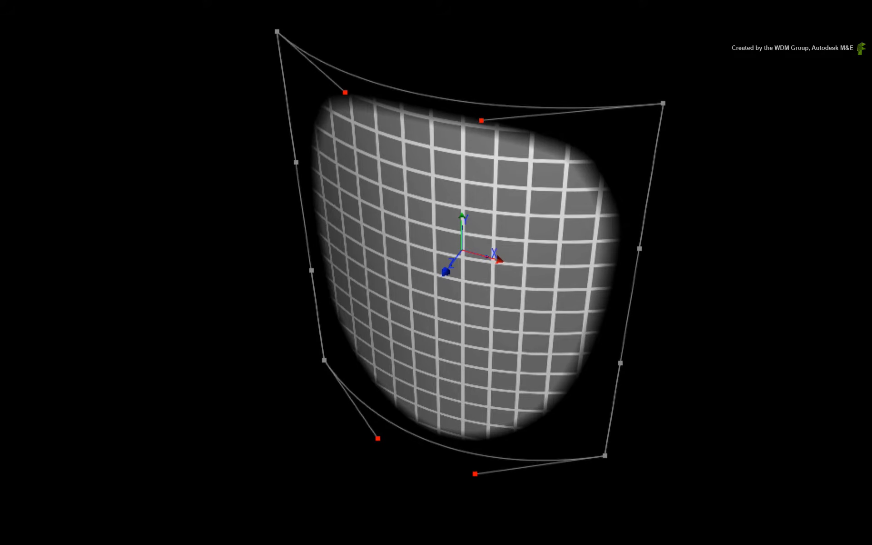
left_click_drag(367, 544, 686, 203)
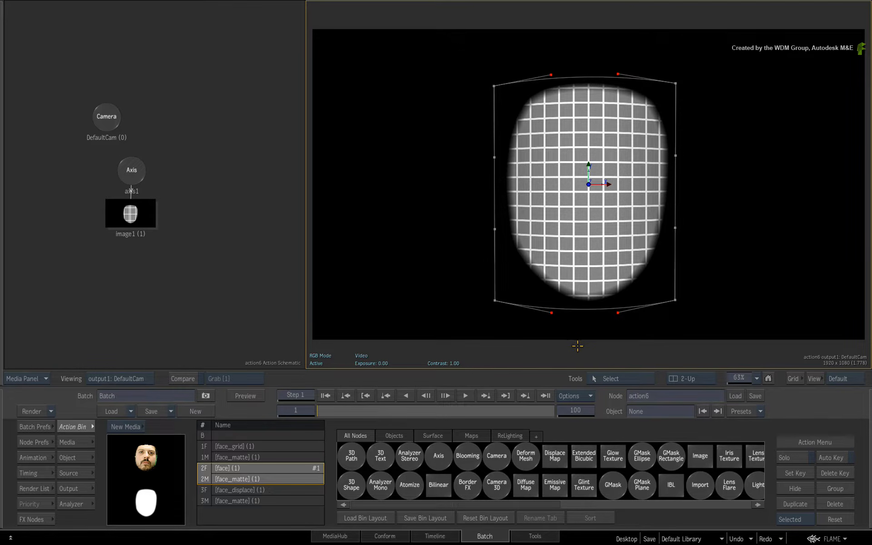
key("F4")
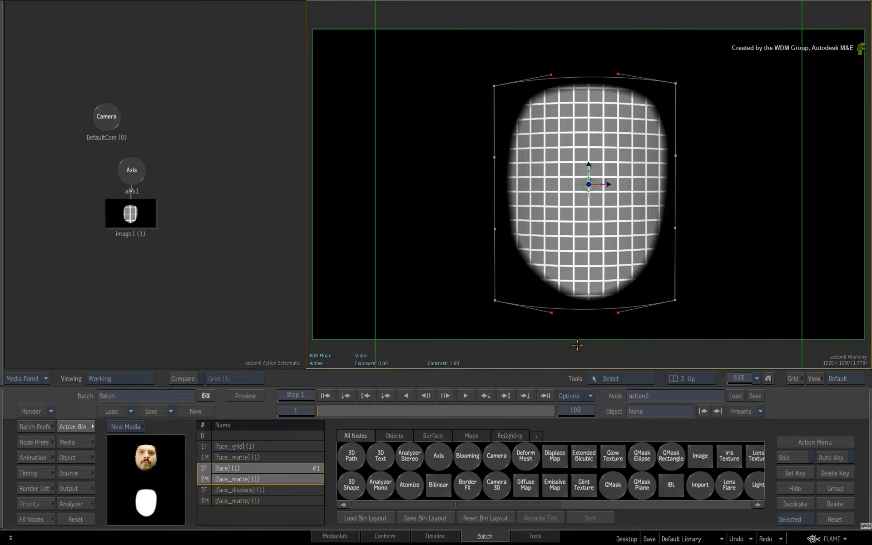
left_click_drag(581, 309, 707, 260)
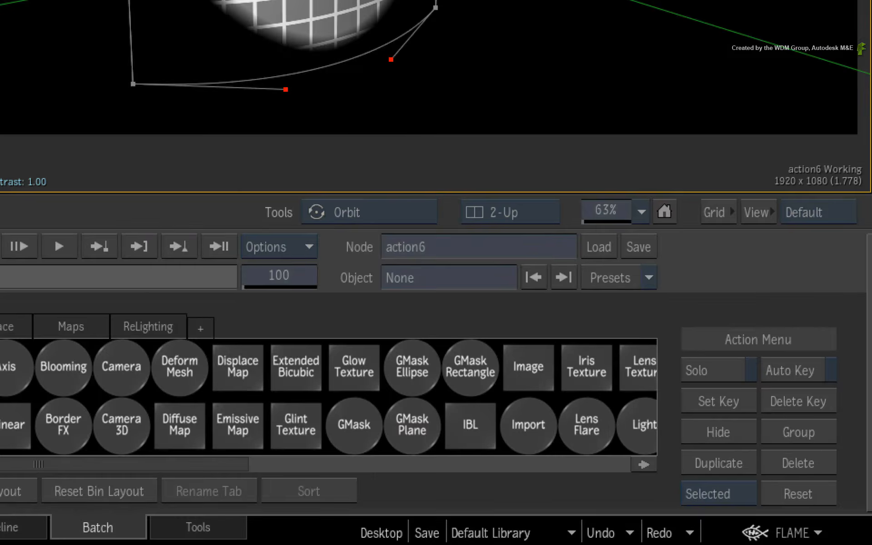
key("p")
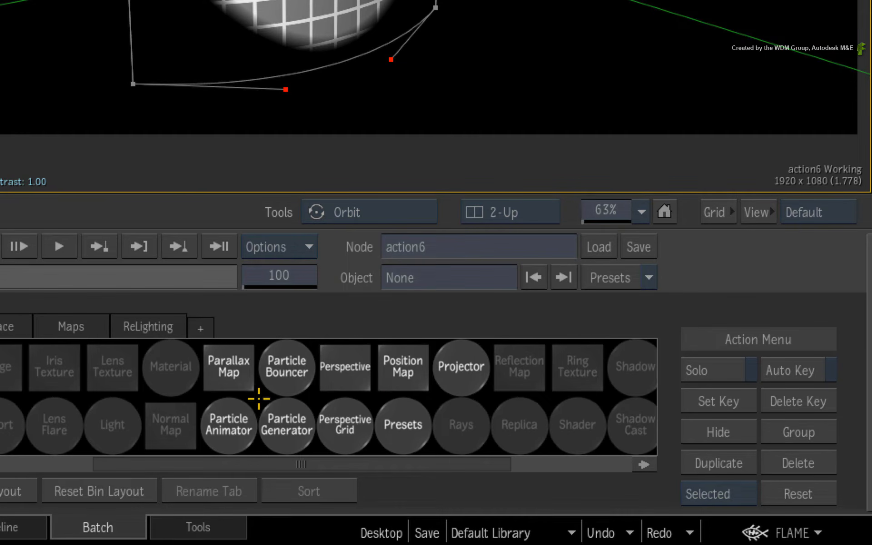
double_click(460, 367)
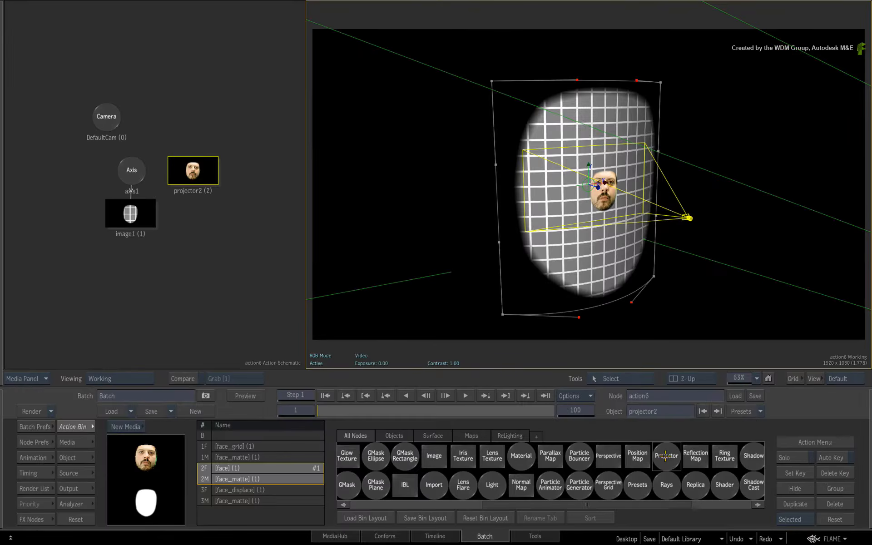
Try positioning the projector by adjusting its X, Y and Z position values
left_click_drag(687, 217, 580, 286)
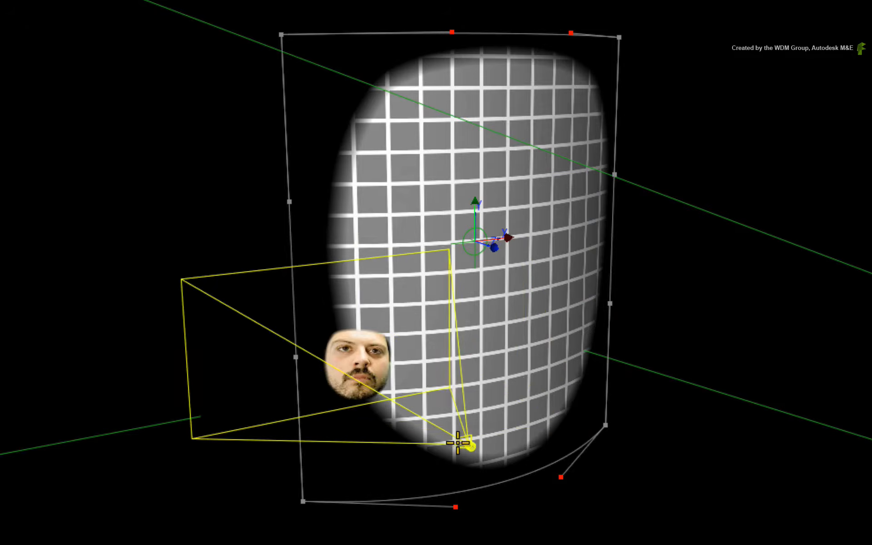
left_click_drag(458, 443, 800, 328)
key("ctrl+z")
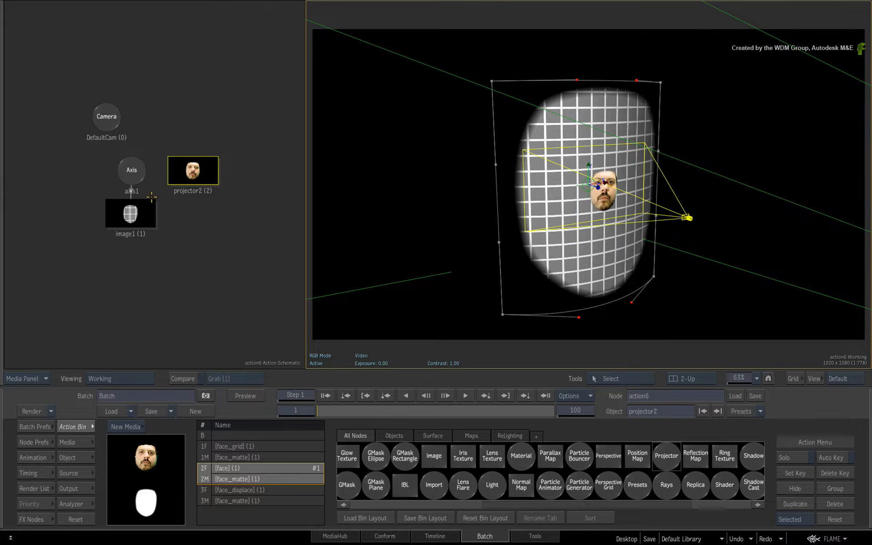
left_click_drag(189, 175, 188, 175)
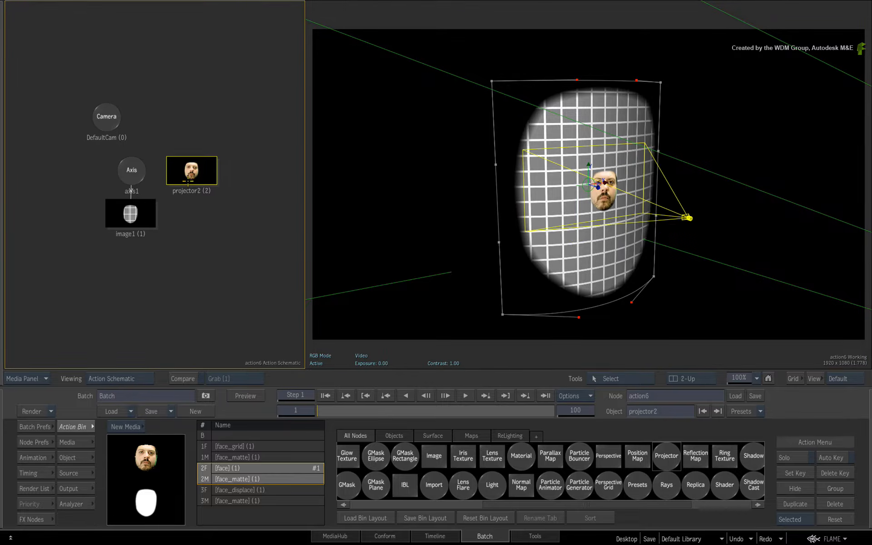
double_click(192, 172)
left_click_drag(172, 470, 376, 452)
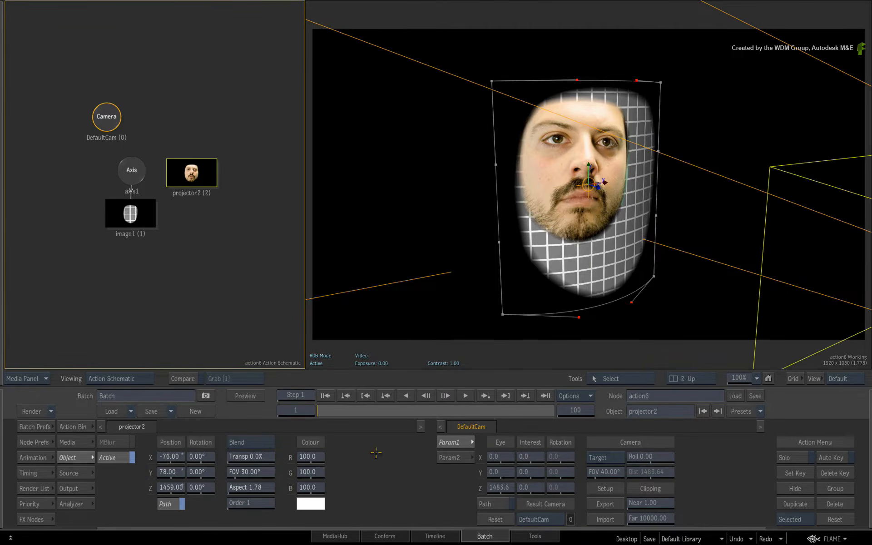
mouse_move(200, 486)
left_mouse_down()
mouse_move(220, 487)
mouse_move(200, 501)
left_mouse_up()
left_click_drag(176, 455, 125, 466)
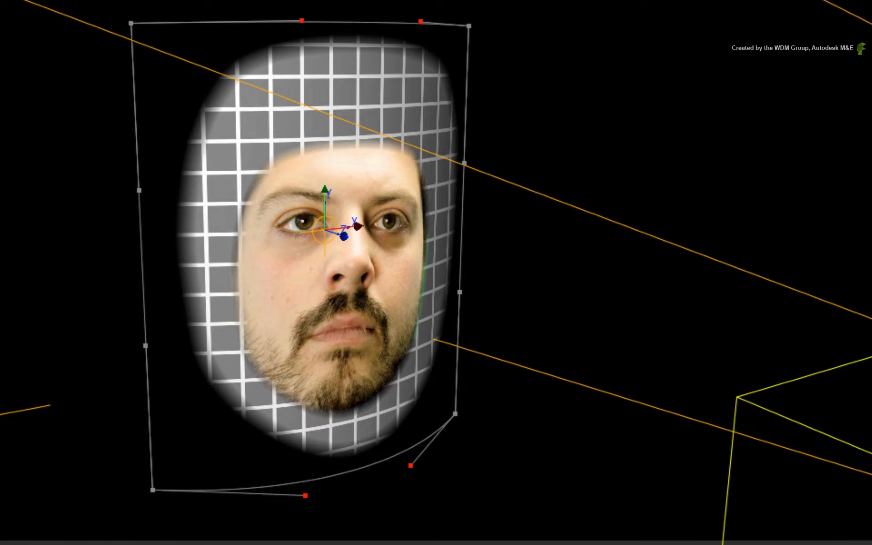
left_click_drag(176, 476, 249, 458)
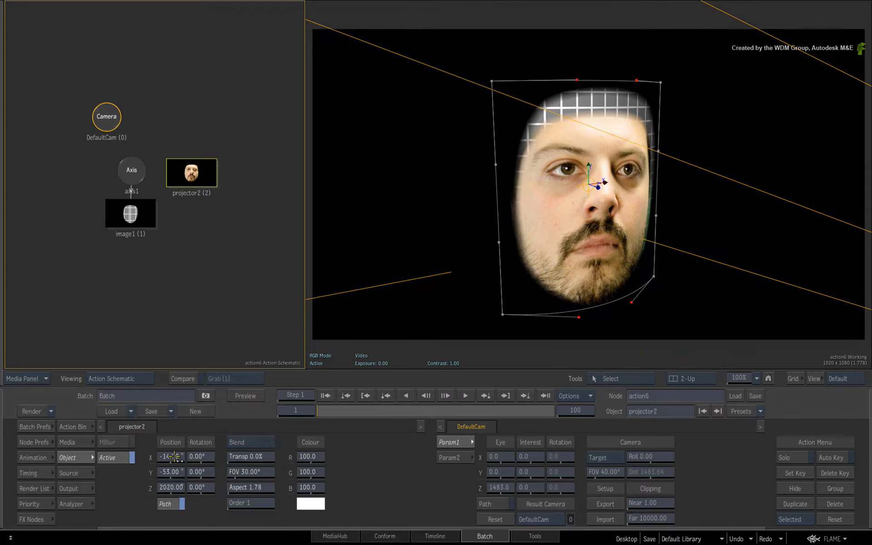
left_click_drag(174, 457, 75, 450)
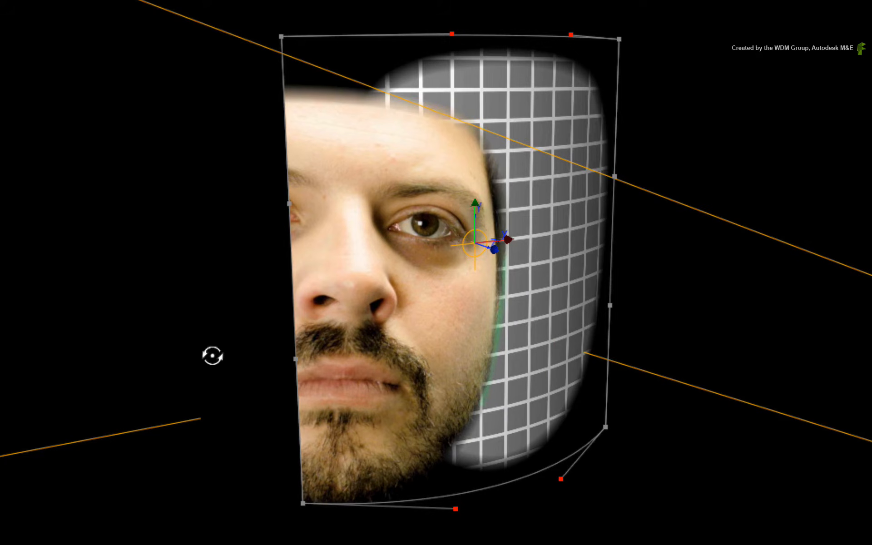
left_click_drag(213, 356, 666, 237)
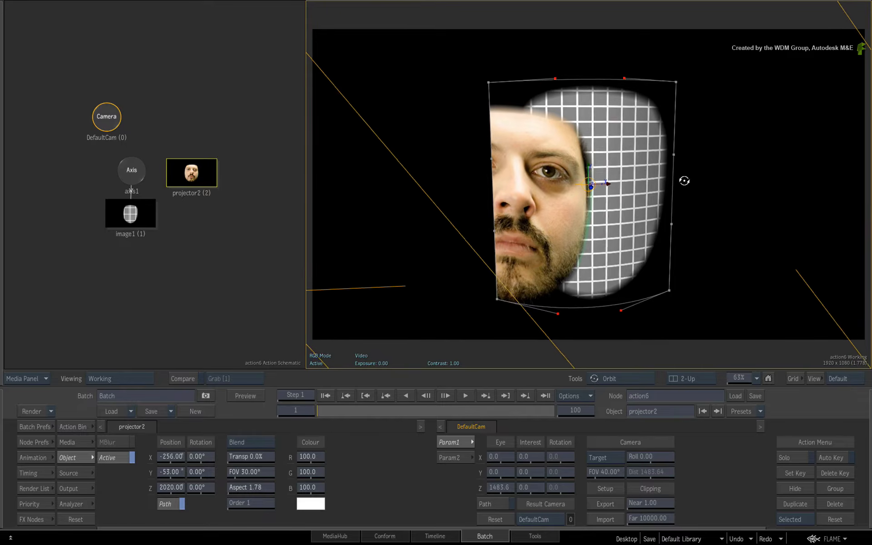
mouse_move(684, 181)
left_mouse_down()
mouse_move(702, 183)
mouse_move(689, 188)
left_mouse_up()
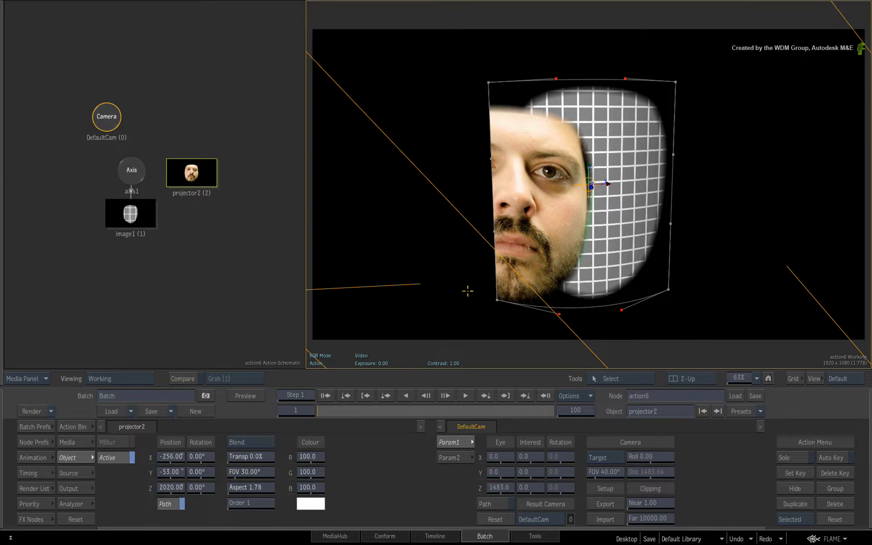
Try moving the surface's axis along X, then undo it
left_click(131, 170)
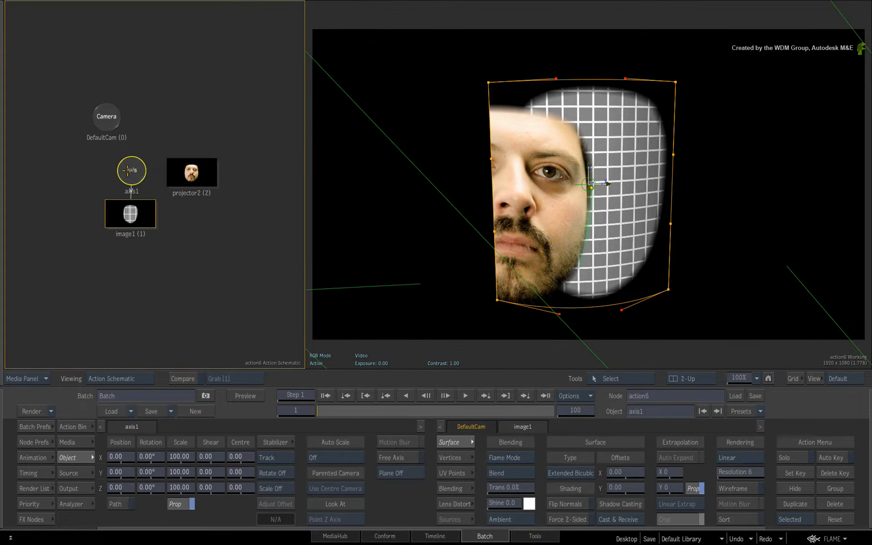
left_click_drag(117, 456, 314, 454)
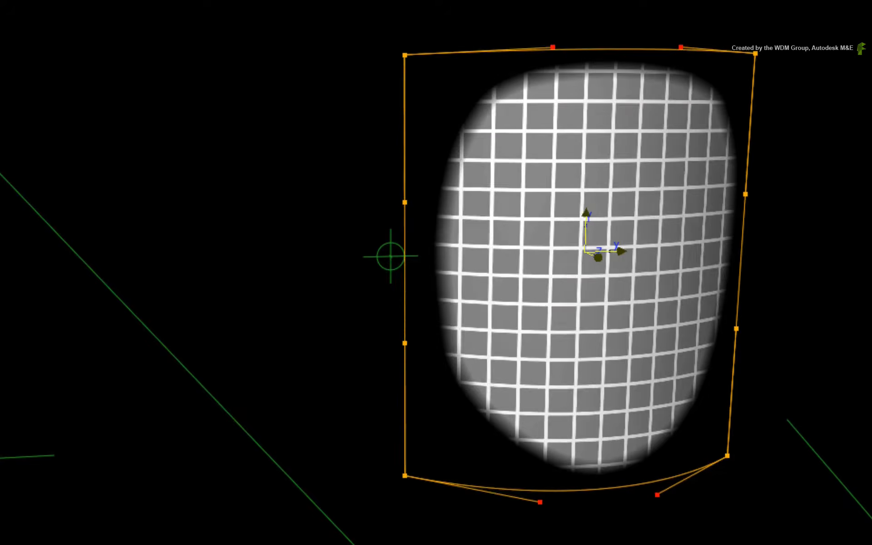
key("ctrl+z")
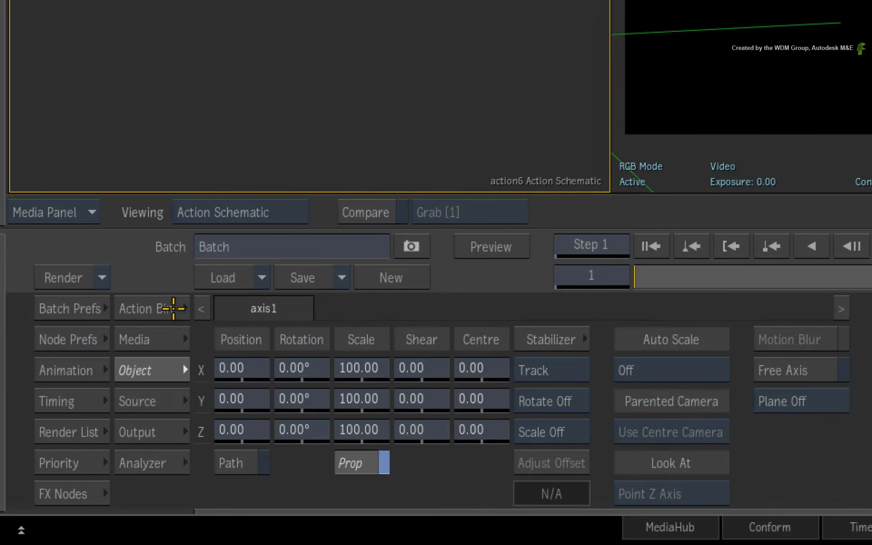
Try adding a new Axis node parenting the surface axis and the projector, then undo it
left_click(86, 428)
left_click(732, 464)
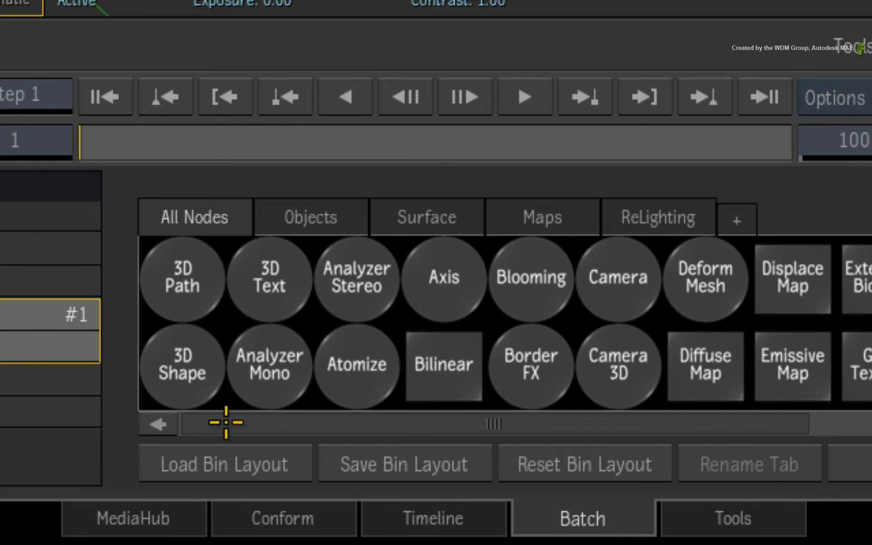
left_click_drag(438, 294, 490, 118)
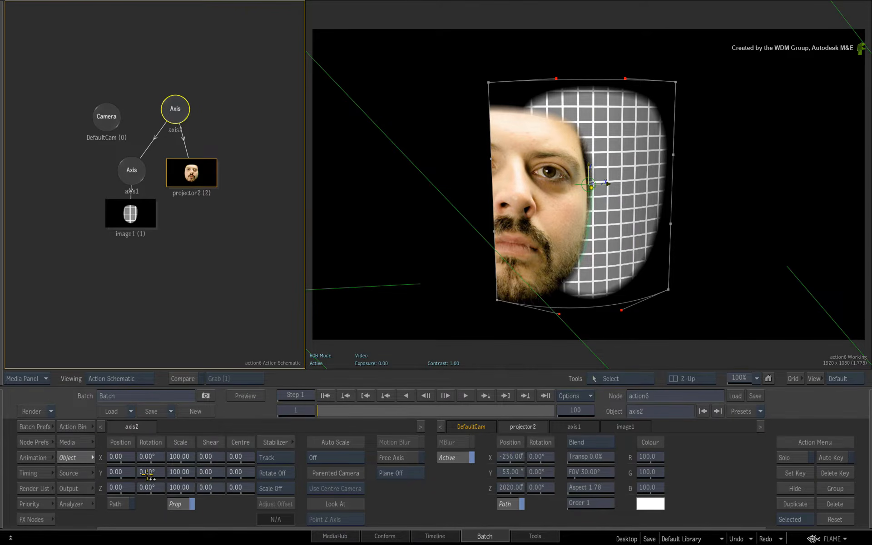
mouse_move(148, 475)
left_mouse_down()
mouse_move(227, 455)
mouse_move(114, 469)
mouse_move(174, 468)
mouse_move(152, 469)
left_mouse_up()
key("ctrl+z")
left_click_drag(179, 114, 250, 437)
Reset the projector's X and Y position to 0 and move it along Z to about 1042
left_click(202, 173)
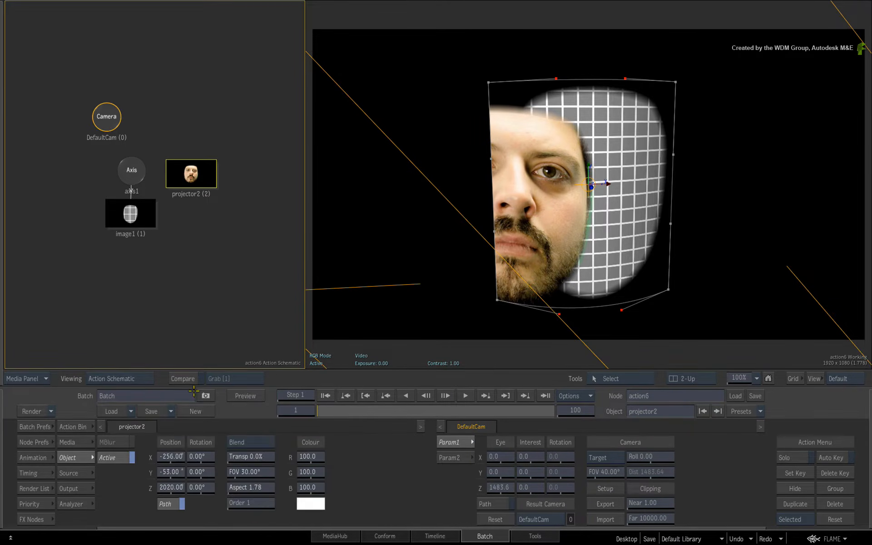
left_click(171, 457, "alt")
left_click(172, 473, "alt")
left_click(173, 490, "alt")
left_click_drag(173, 488, 362, 460)
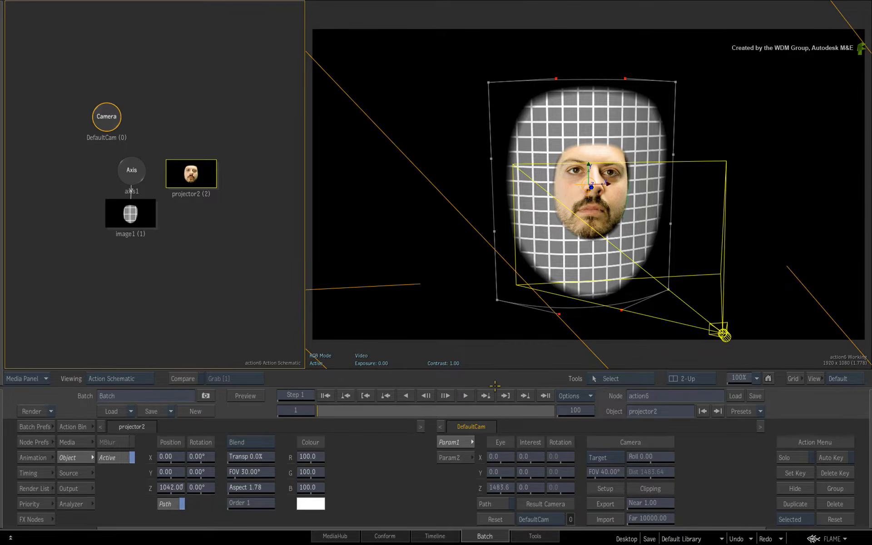
key("F4")
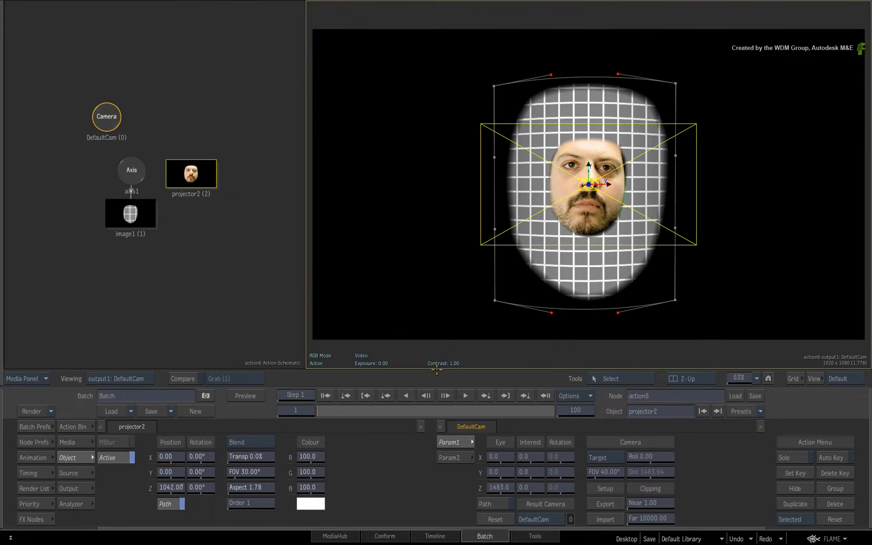
Hide the scene icons and push the projector along Z to about 1430
key("shift+i")
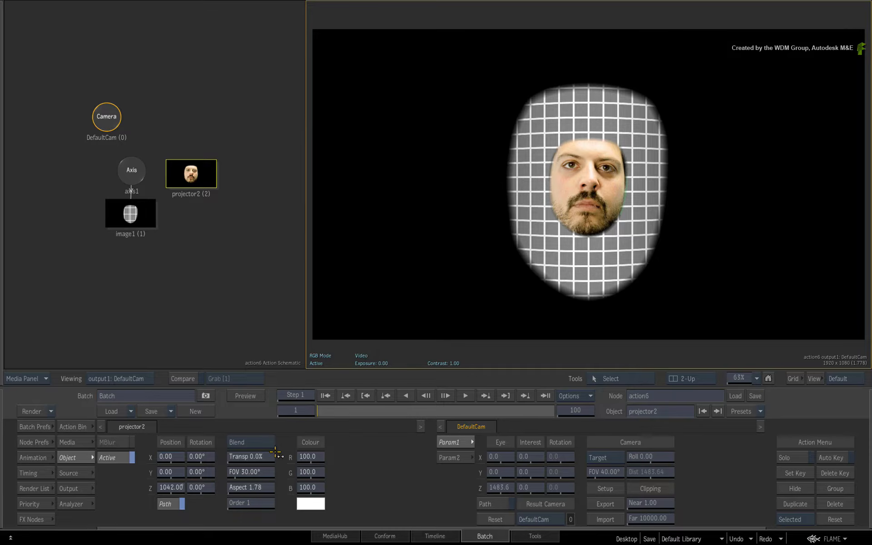
left_click_drag(170, 488, 280, 463)
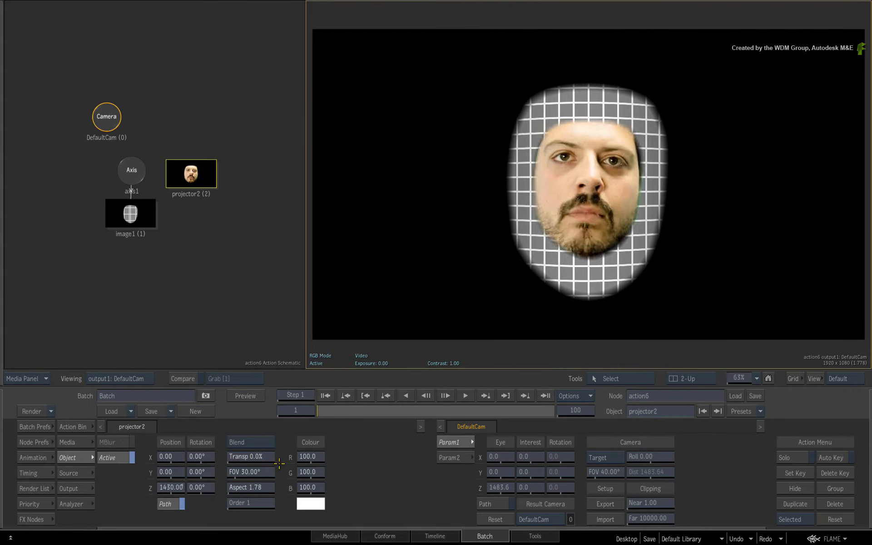
left_click_drag(167, 471, 170, 472)
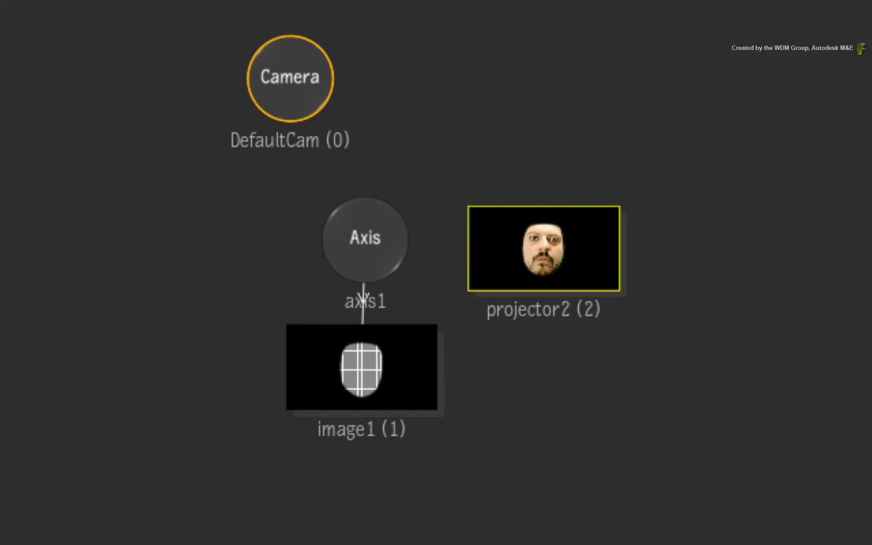
Try a pasted duplicate projector offset upward, then delete it
left_click(562, 229)
key("ctrl+v")
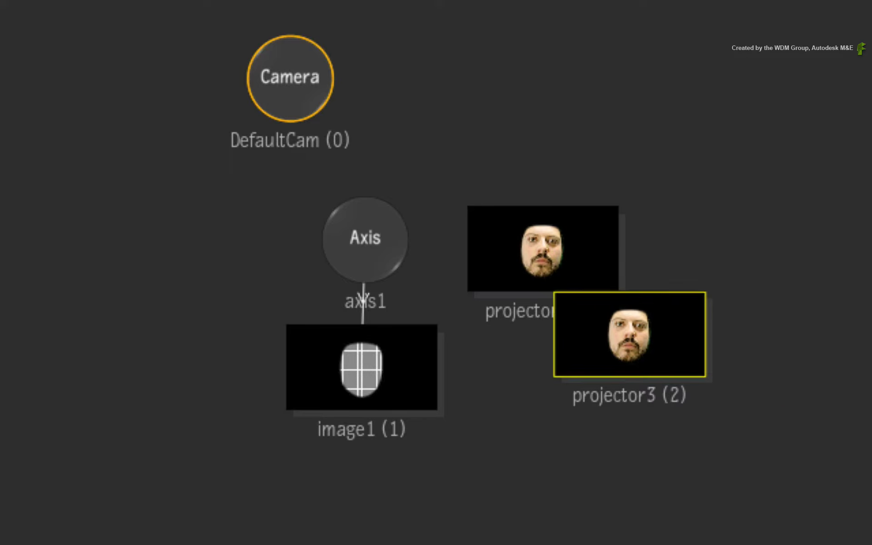
left_click_drag(640, 337, 672, 405)
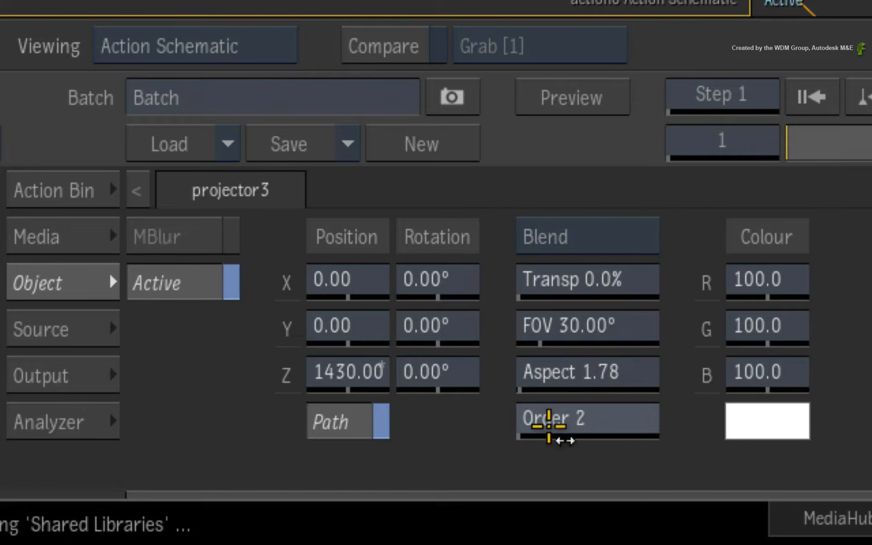
left_click_drag(239, 508, 213, 479)
left_click_drag(473, 348, 214, 315)
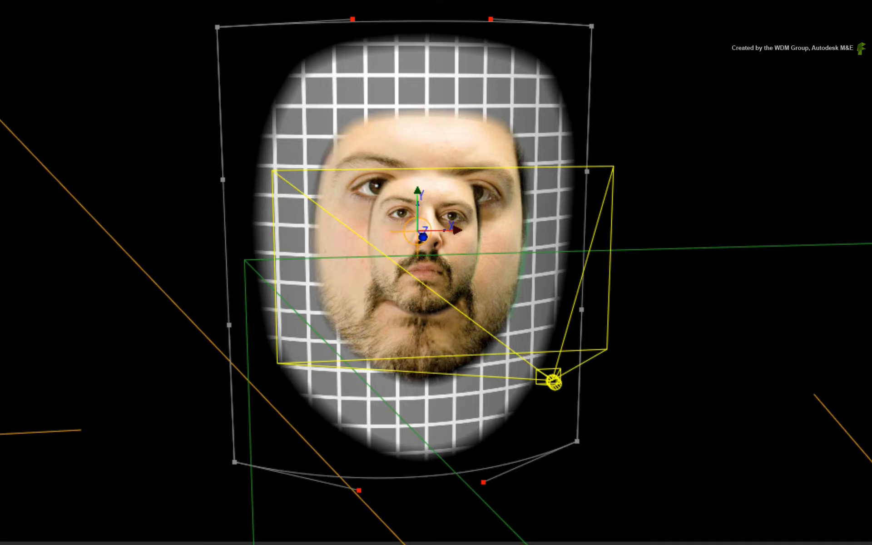
left_click_drag(171, 472, 261, 441)
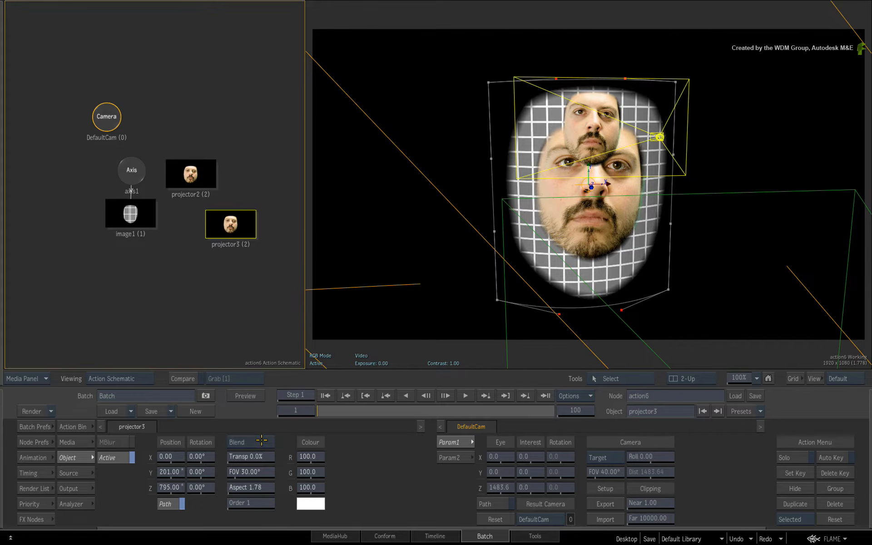
key("Delete")
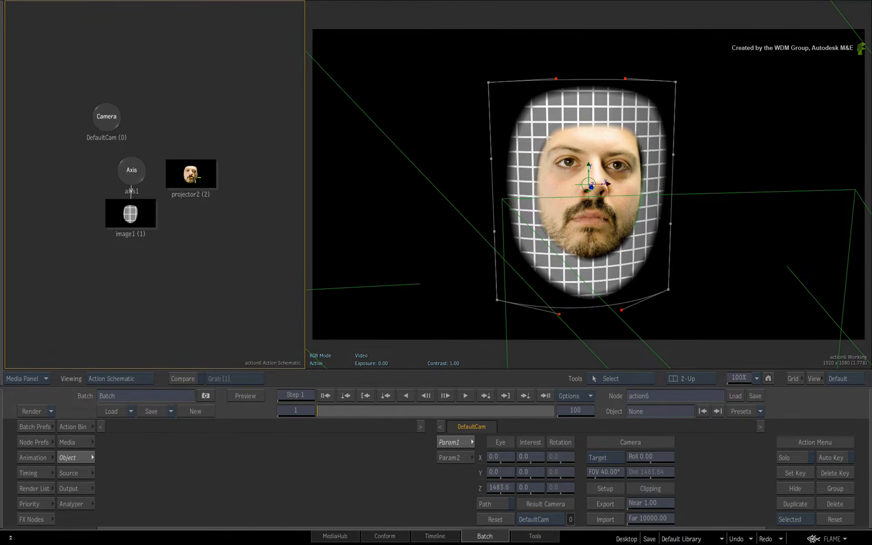
Try the Spotlight blend mode on the projector, then return it to Blend
left_click(195, 176)
key("F4")
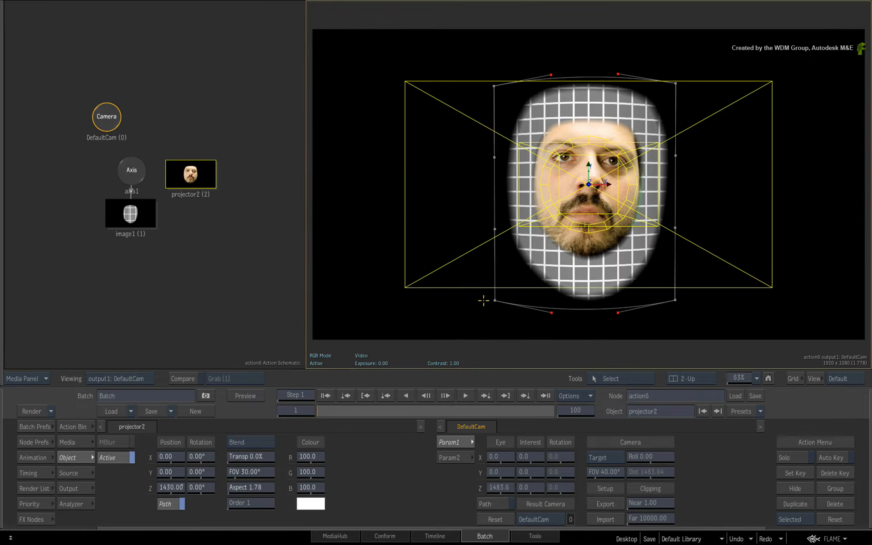
key("shift+i")
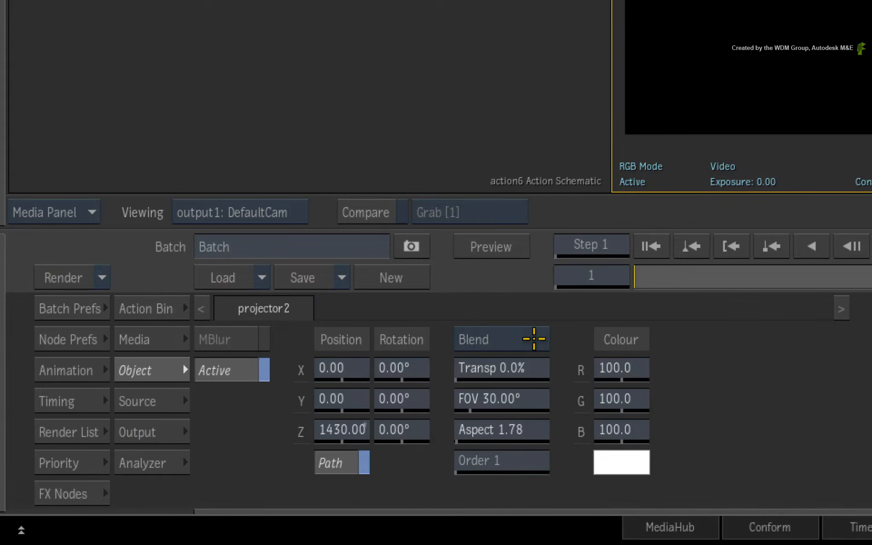
left_click(534, 339)
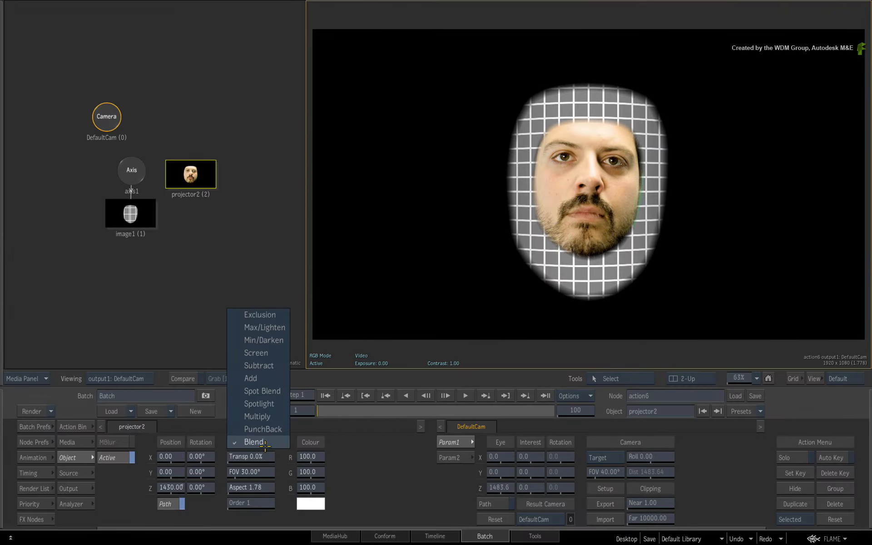
left_click(272, 405)
left_click_drag(168, 490, 171, 455)
left_click(263, 443)
left_click(268, 475)
Move the projector along Z to about 965
left_click_drag(209, 489, 206, 489)
left_click(204, 489, "ctrl")
left_click(173, 456, "ctrl")
key("shift+i")
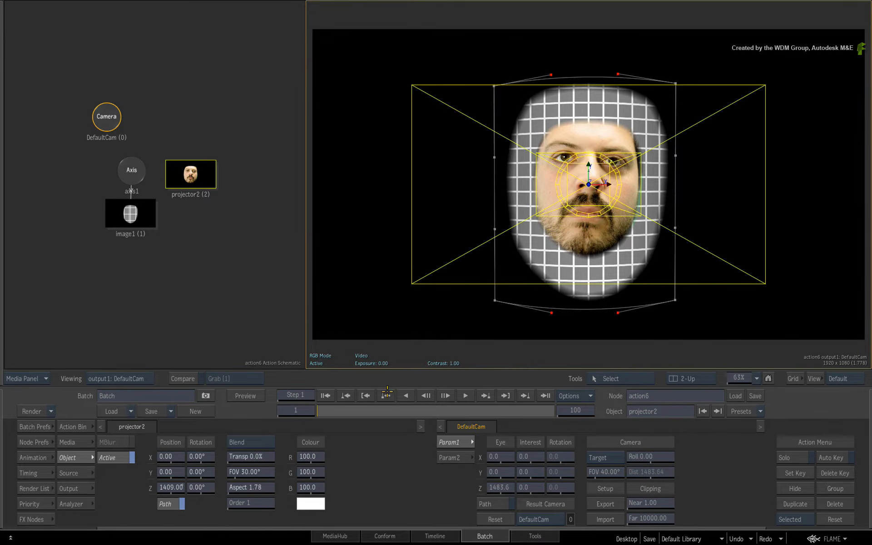
left_click_drag(190, 485, 241, 464)
key("F5")
left_click_drag(179, 488, 112, 454)
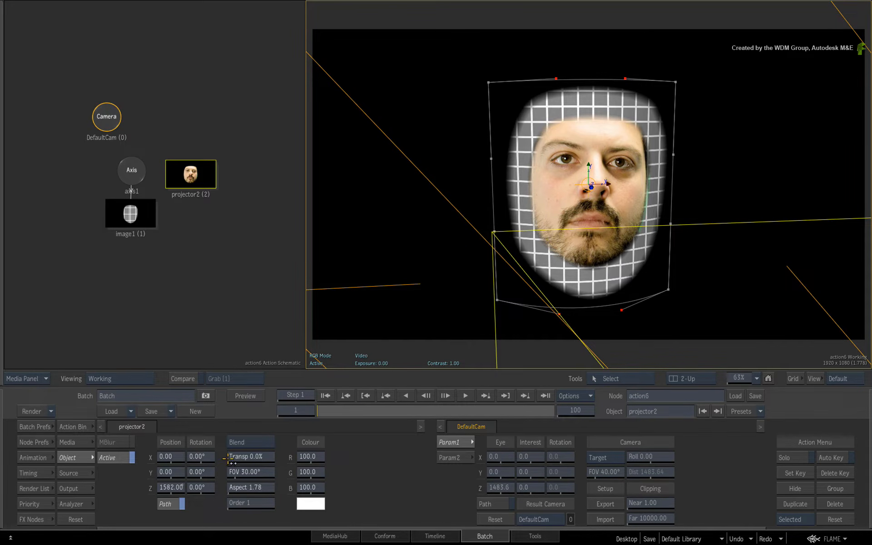
left_click_drag(689, 207, 719, 212)
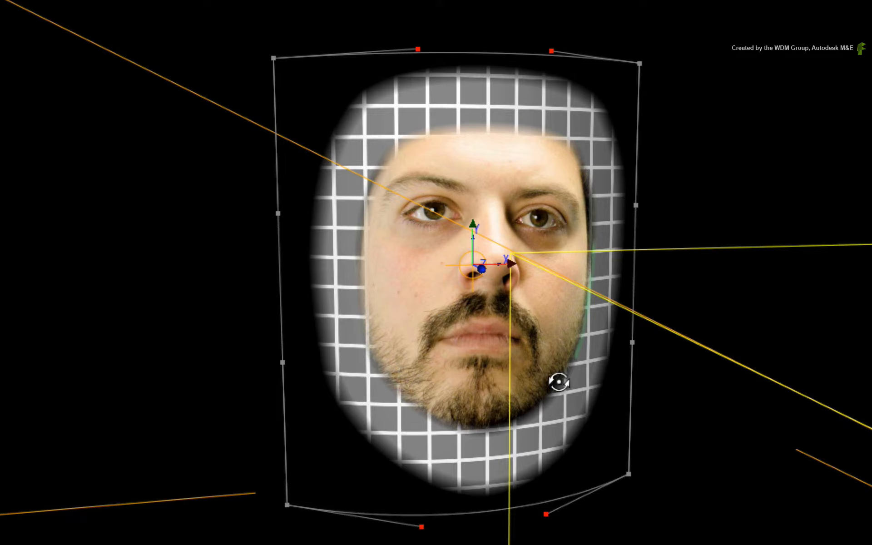
key("F4")
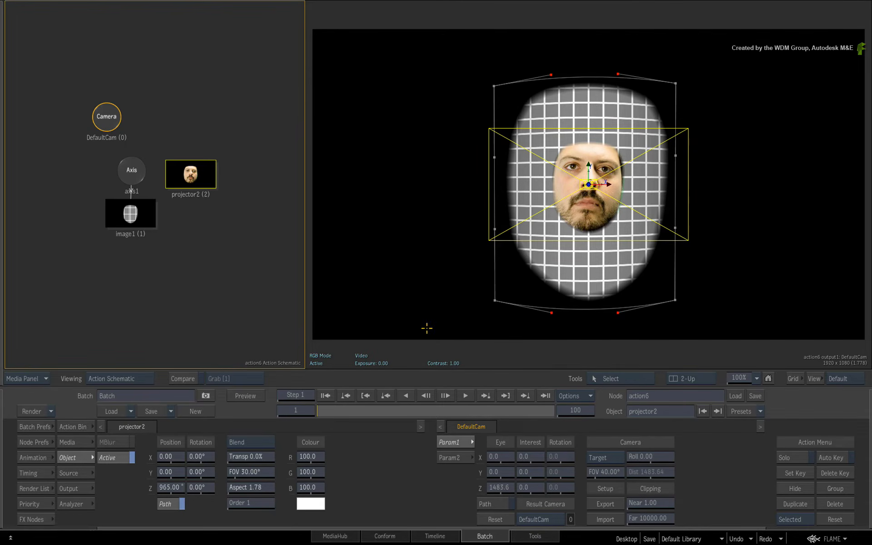
Link the projector under the default camera and set its Z position to 500
left_click_drag(205, 183, 215, 128)
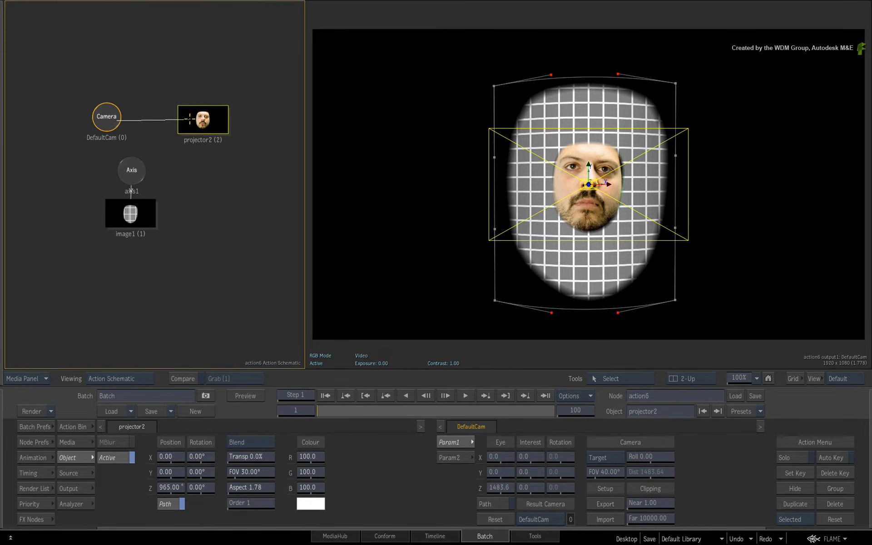
left_click_drag(190, 120, 210, 123)
left_click(522, 487)
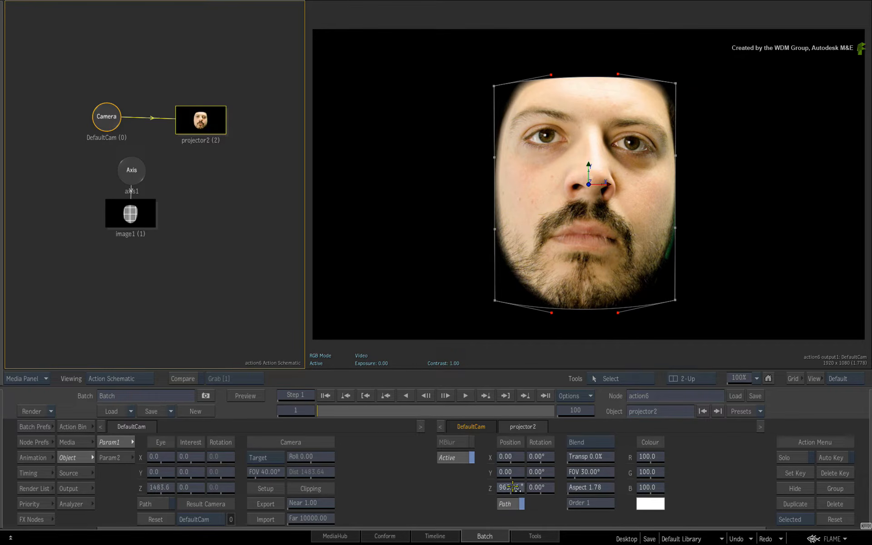
type("500")
key("Return")
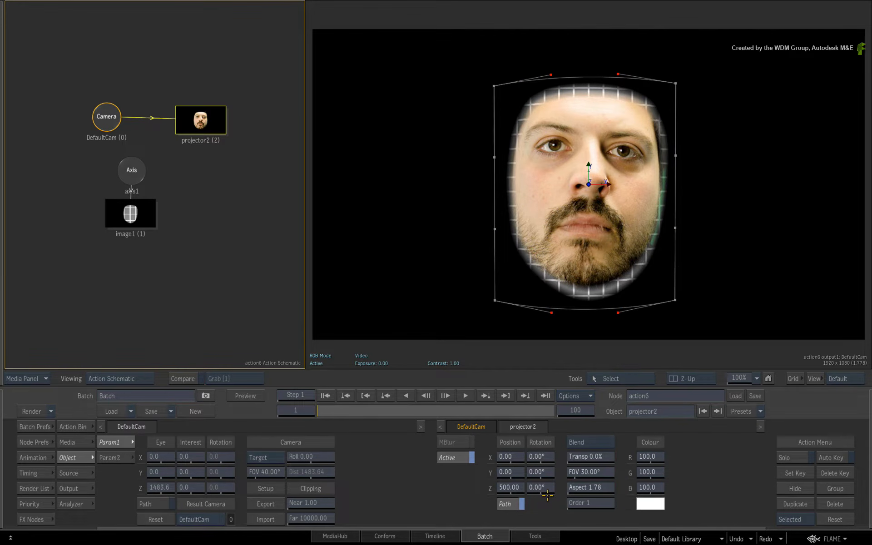
Remove the projector from the schematic
left_click_drag(595, 472, 594, 472)
left_click_drag(198, 119, 146, 543)
Add the face clip from the Action bin as a diffuse map on the surface
left_click(162, 309)
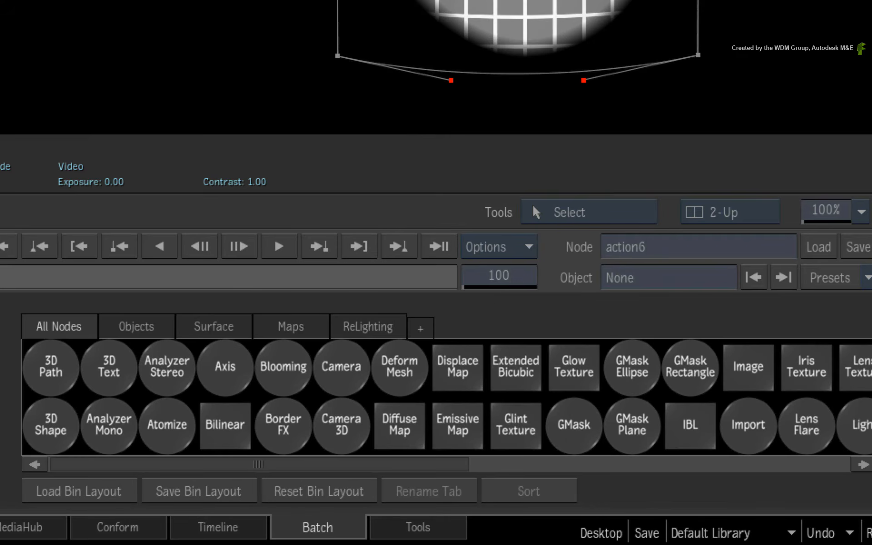
left_click(404, 354)
left_click(286, 327)
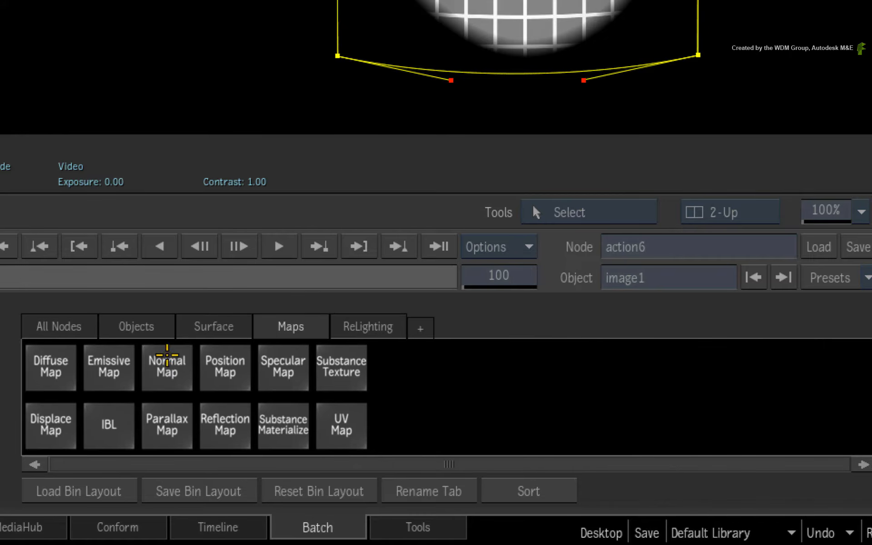
left_click_drag(49, 364, 200, 262)
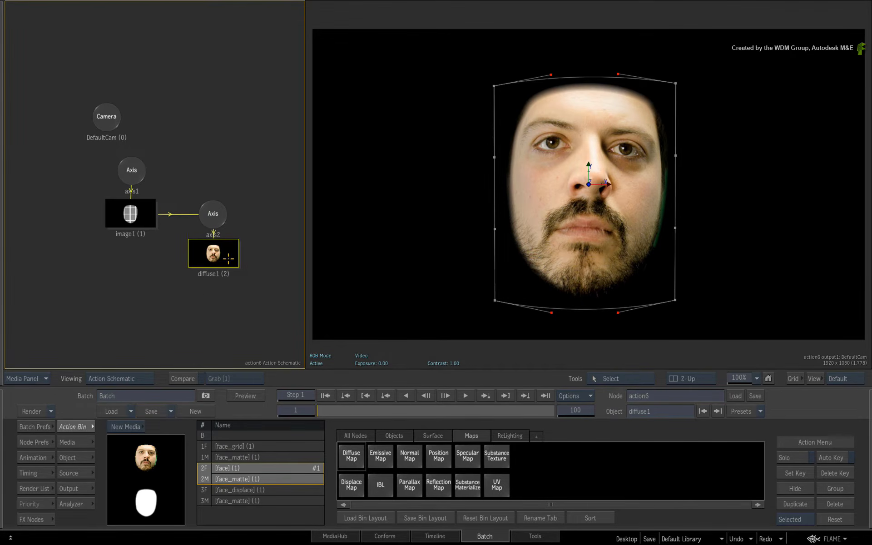
Open the diffuse map and set its mapping to Projection
double_click(230, 253)
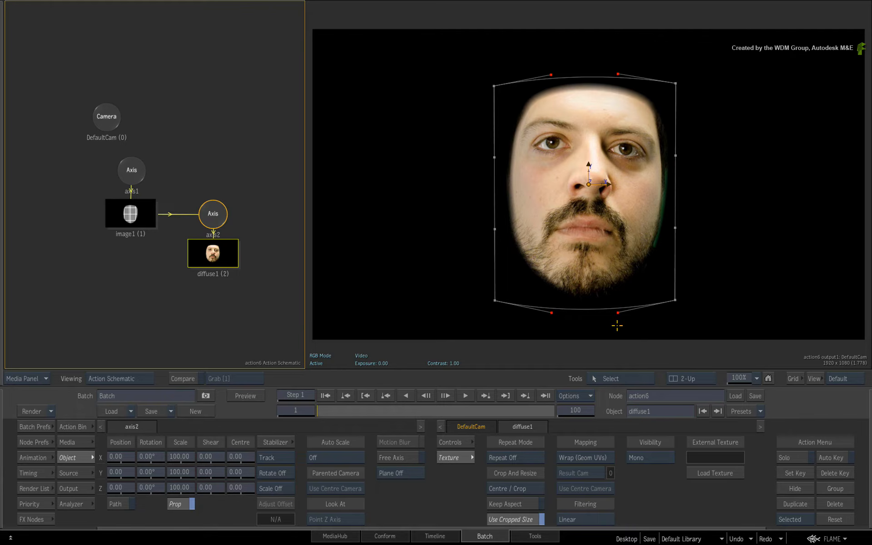
left_click(612, 459)
left_click(606, 434)
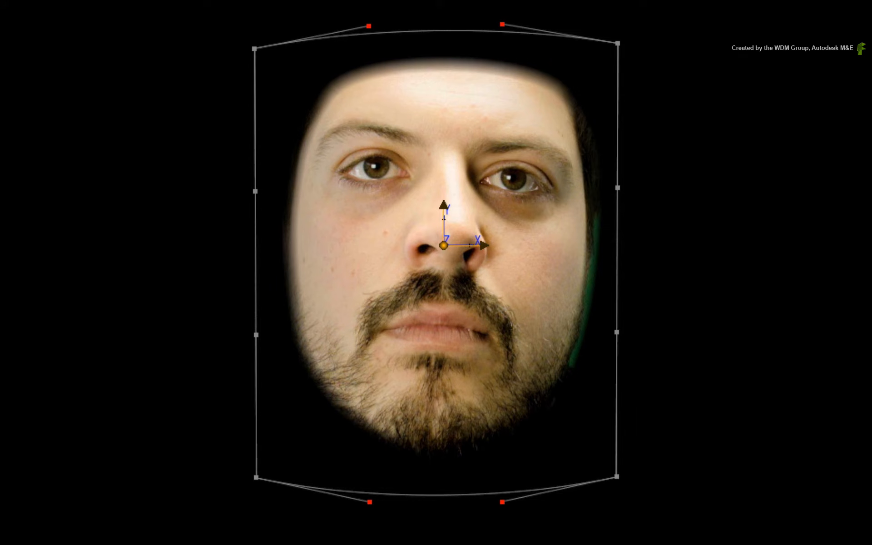
Orbit the working view to inspect the projected texture on the surface
left_click_drag(481, 415, 438, 408)
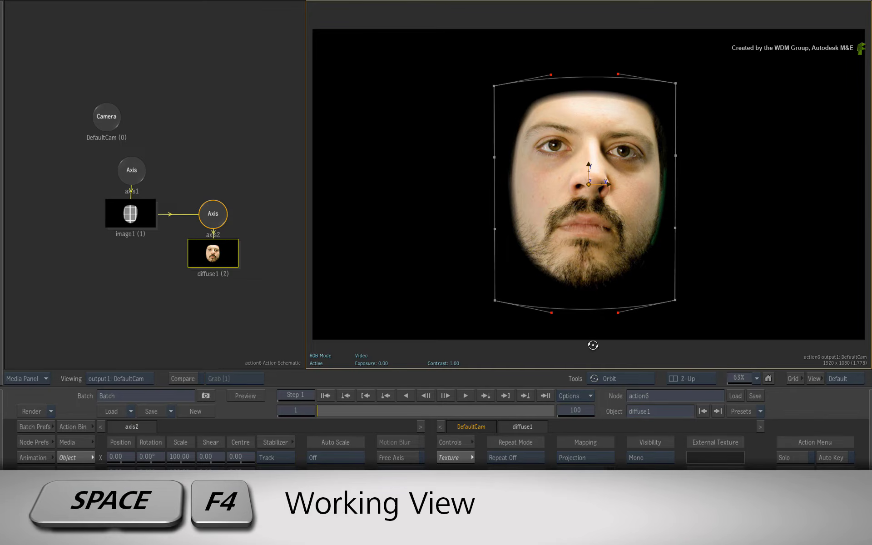
key("space+F4")
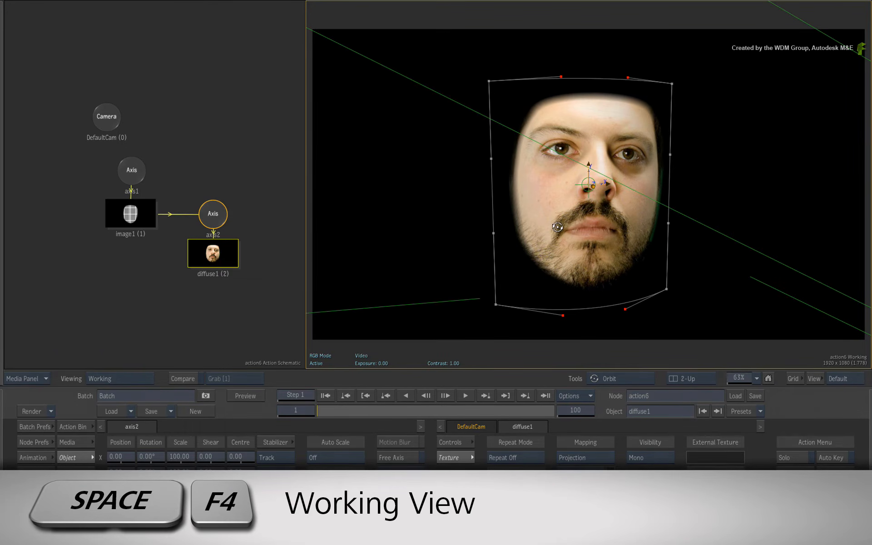
left_click_drag(558, 227, 725, 177)
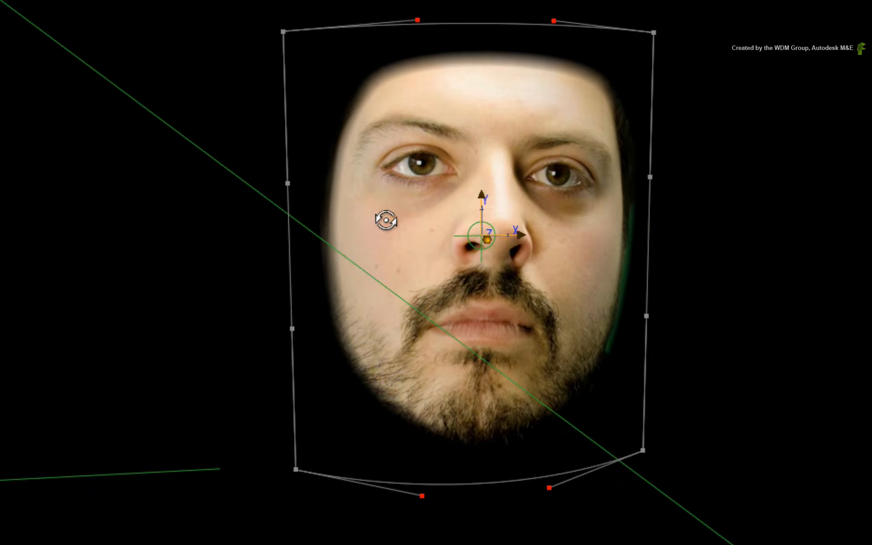
left_click_drag(386, 221, 272, 270)
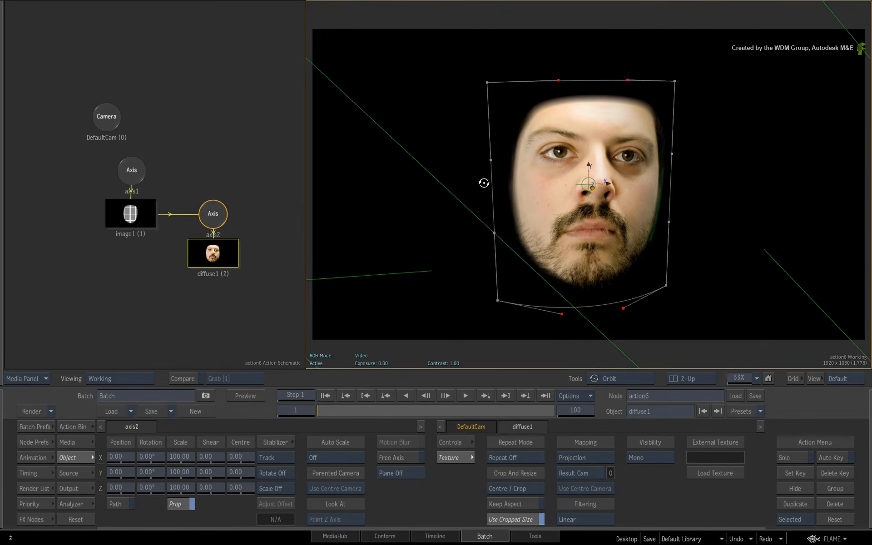
left_click_drag(484, 183, 614, 144)
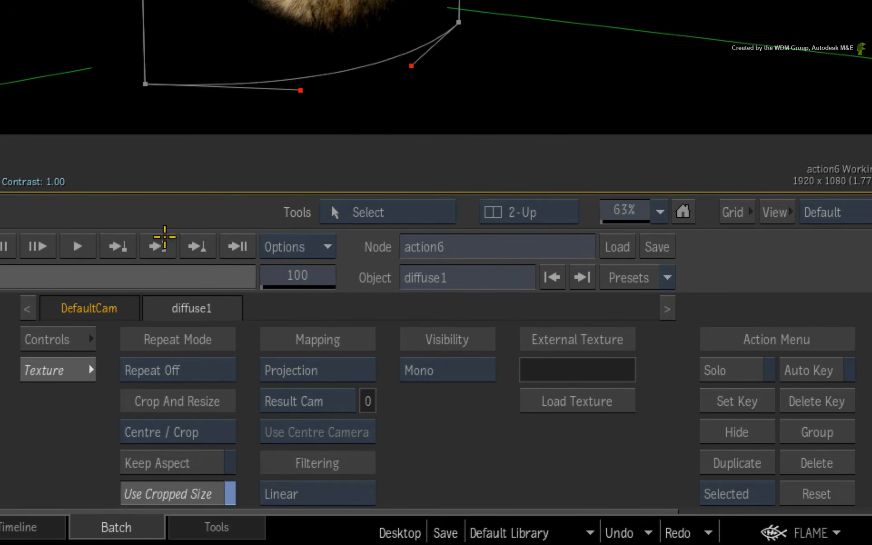
Try setting the diffuse map's Effect to 117 and Softness X to 23, then undo the changes
left_click(43, 339)
left_click_drag(203, 371, 223, 367)
left_click_drag(181, 395, 225, 400)
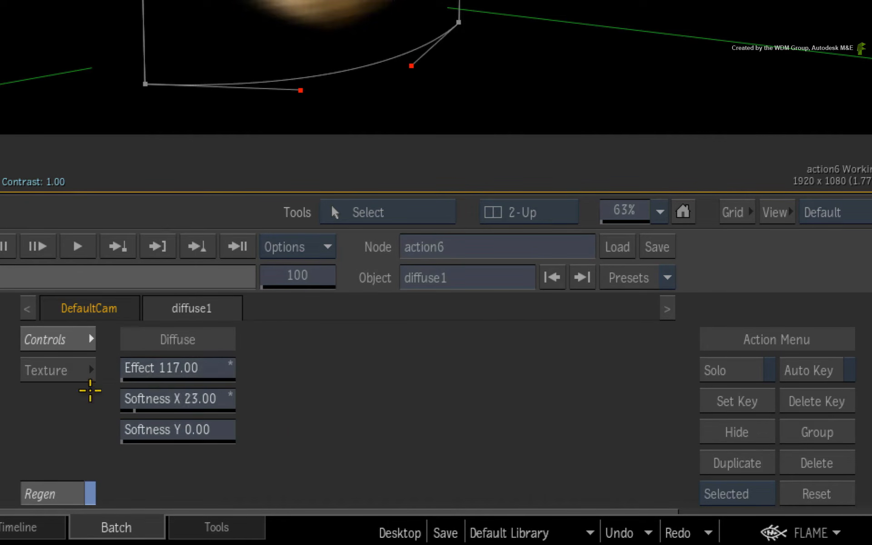
left_click(75, 379)
left_click(218, 369)
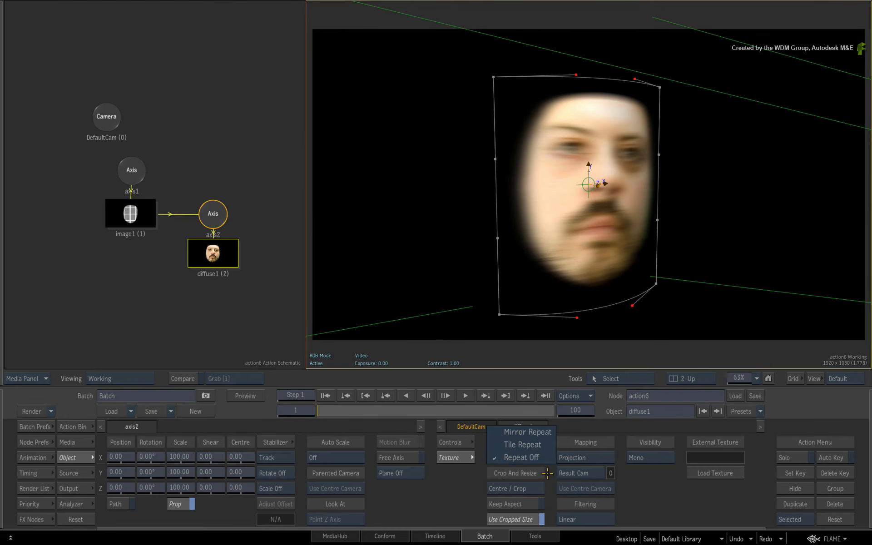
left_click(548, 463)
key("ctrl+z")
key("ctrl+z")
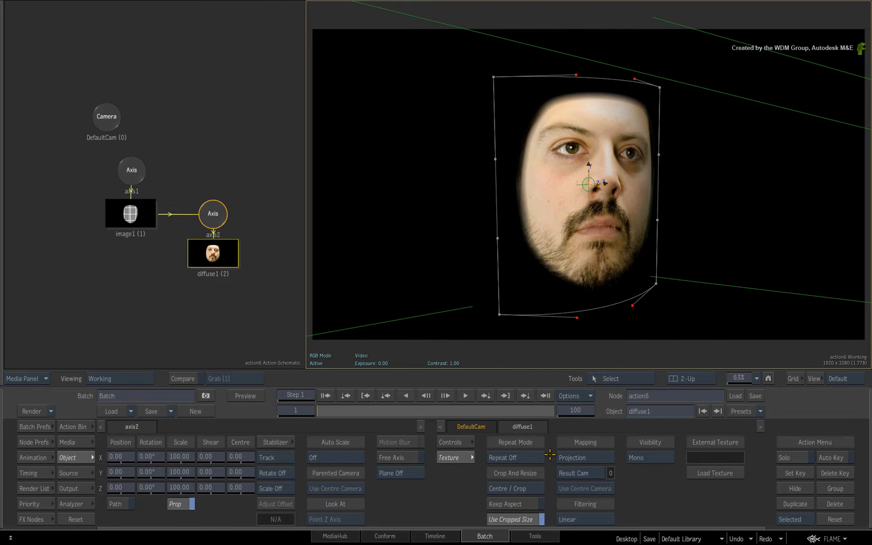
Add the face_displace clip as a displacement map under the surface
left_click(77, 427)
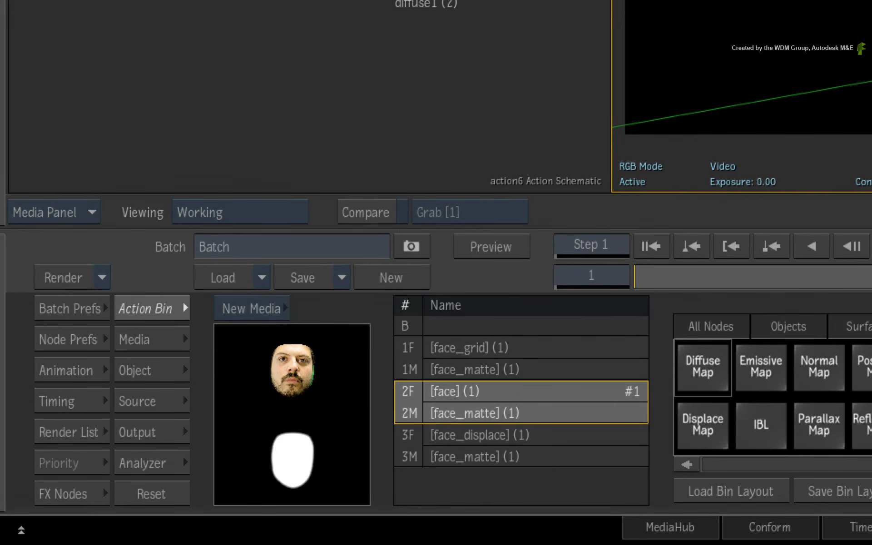
left_click(409, 445)
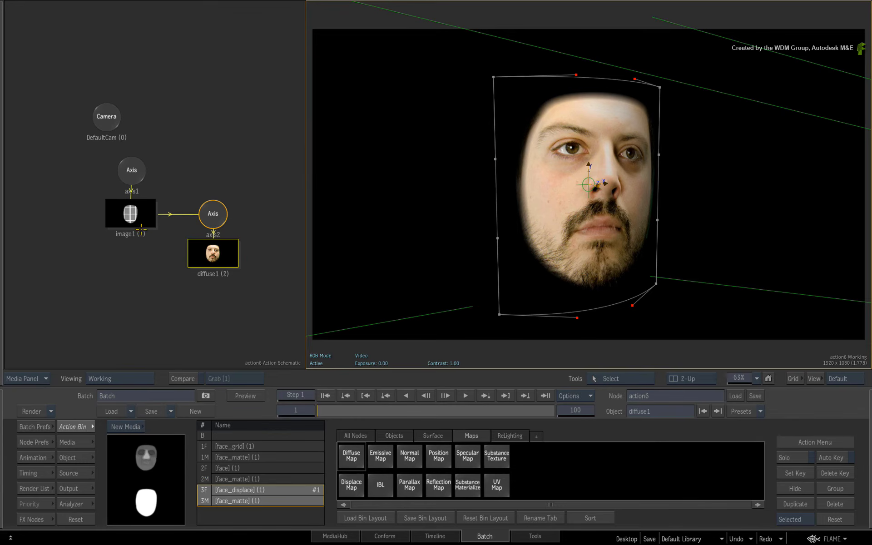
left_click(141, 228)
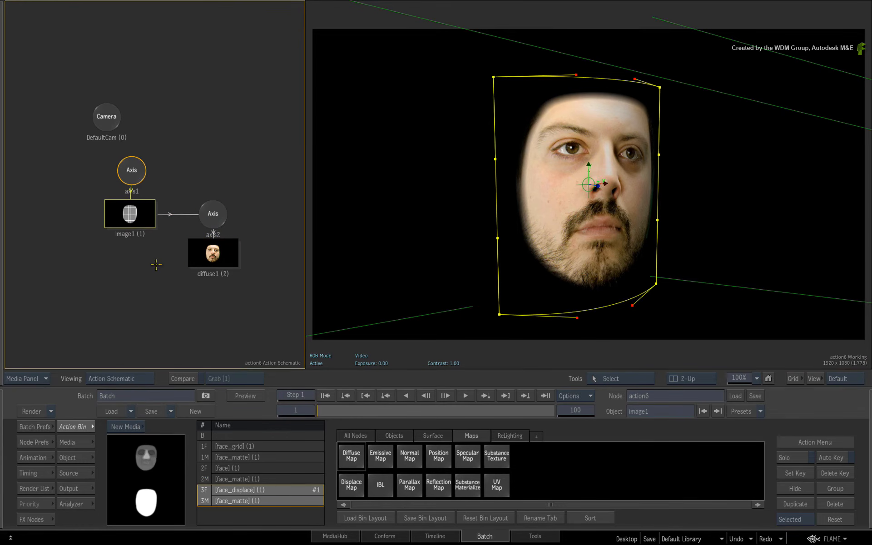
left_click_drag(351, 487, 130, 257)
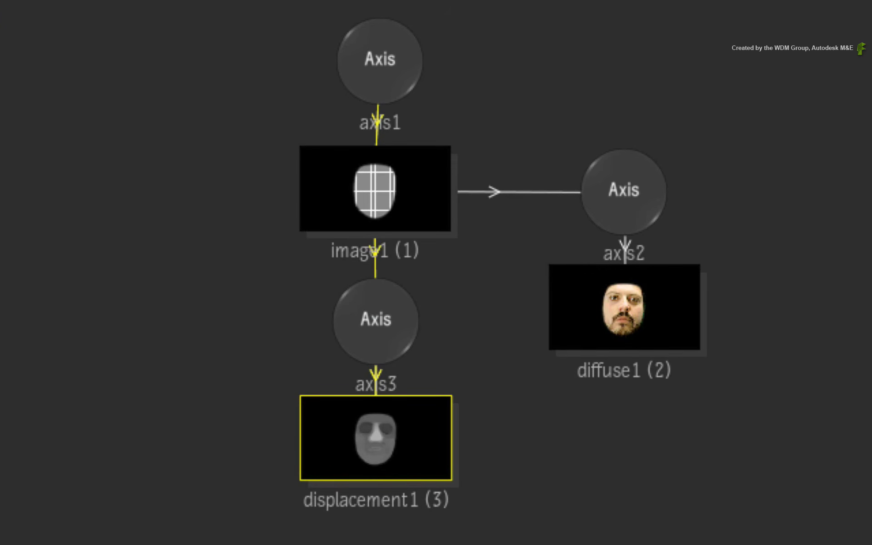
Open the displacement map and set its Z direction to about 611
double_click(377, 416)
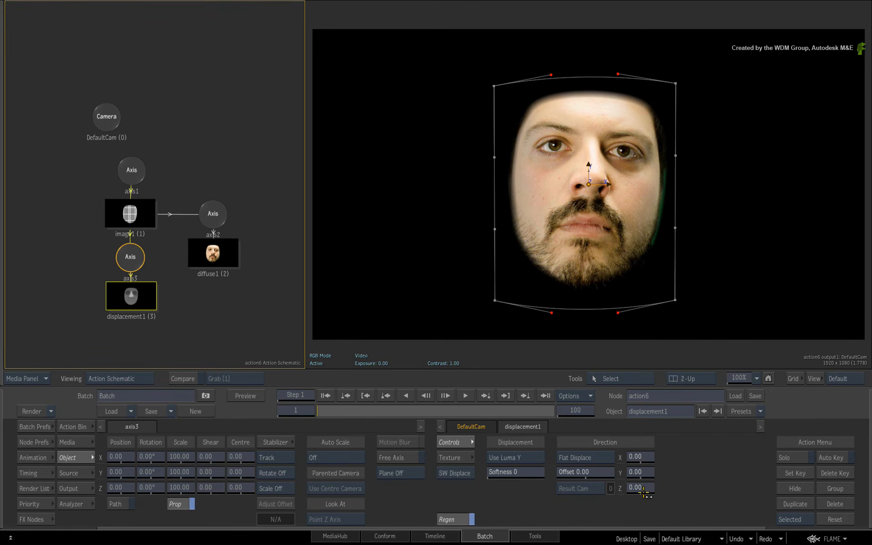
left_click_drag(637, 488, 837, 475)
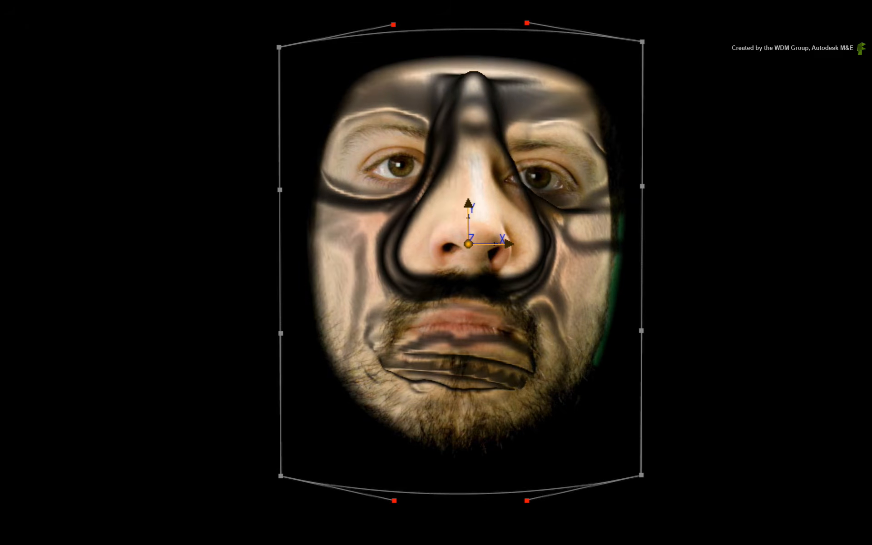
left_click_drag(663, 480, 650, 483)
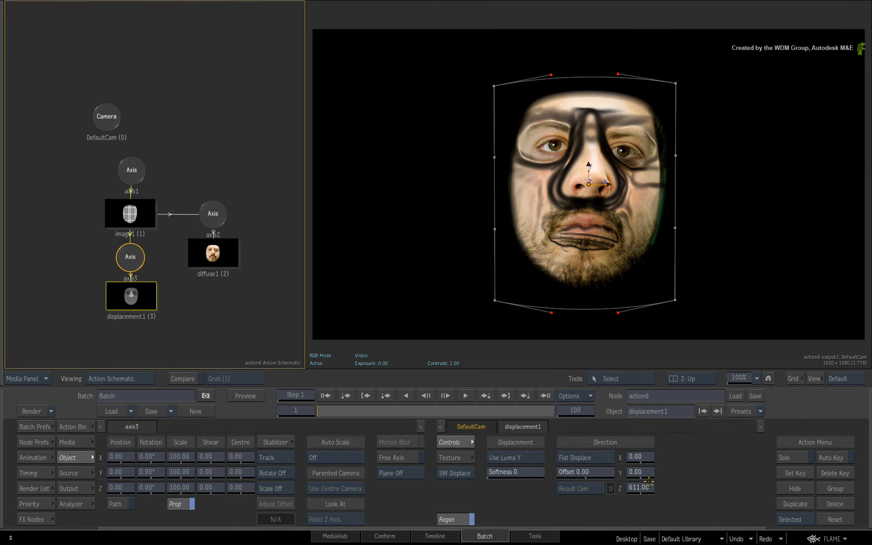
Switch the displacement mode to Camera Displace with a Z direction of 148
left_click(598, 457)
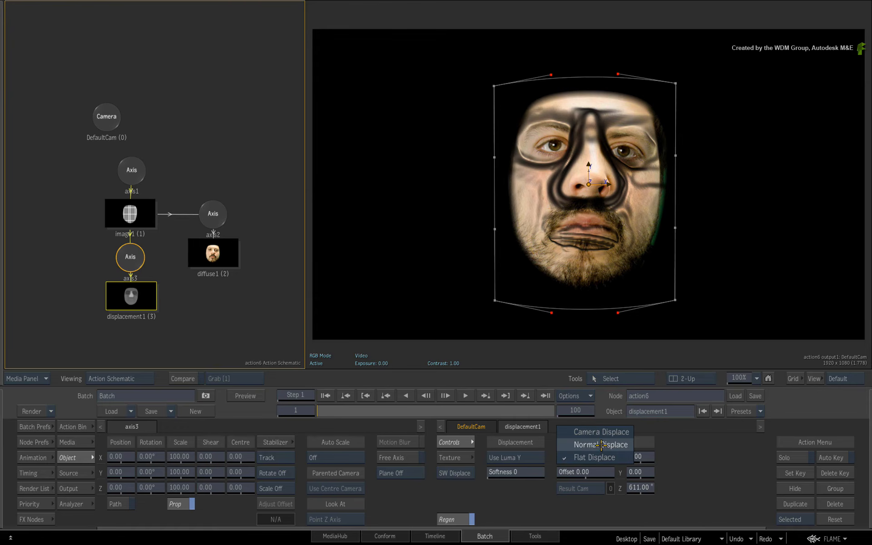
left_click(601, 446)
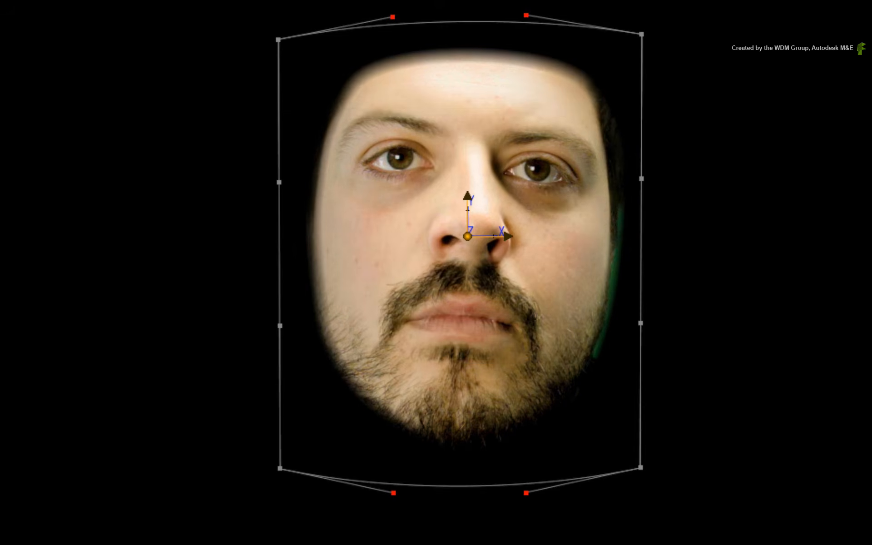
mouse_move(411, 432)
left_mouse_down()
mouse_move(455, 432)
mouse_move(405, 444)
mouse_move(425, 428)
mouse_move(402, 447)
mouse_move(427, 428)
mouse_move(404, 446)
mouse_move(419, 433)
left_mouse_up()
left_click(293, 364)
left_click(298, 341)
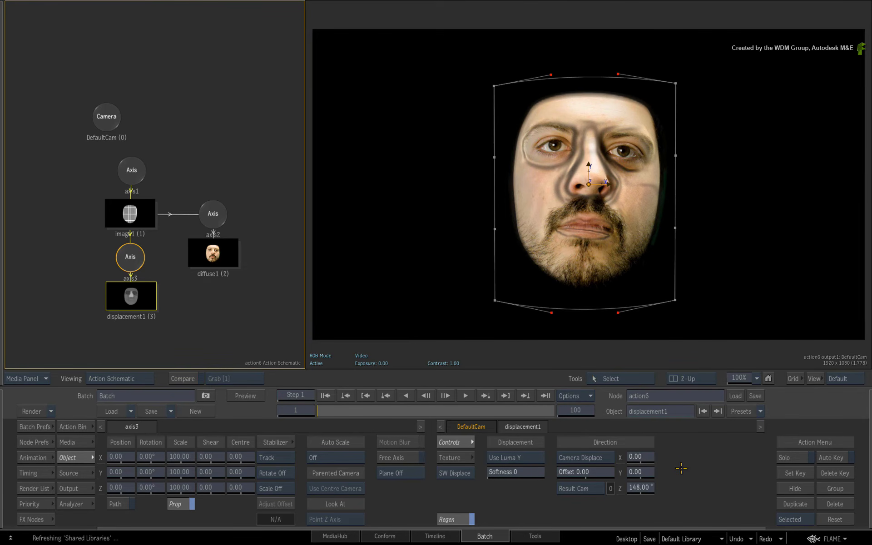
Set the displacement softness to 32
left_click_drag(507, 471, 518, 473)
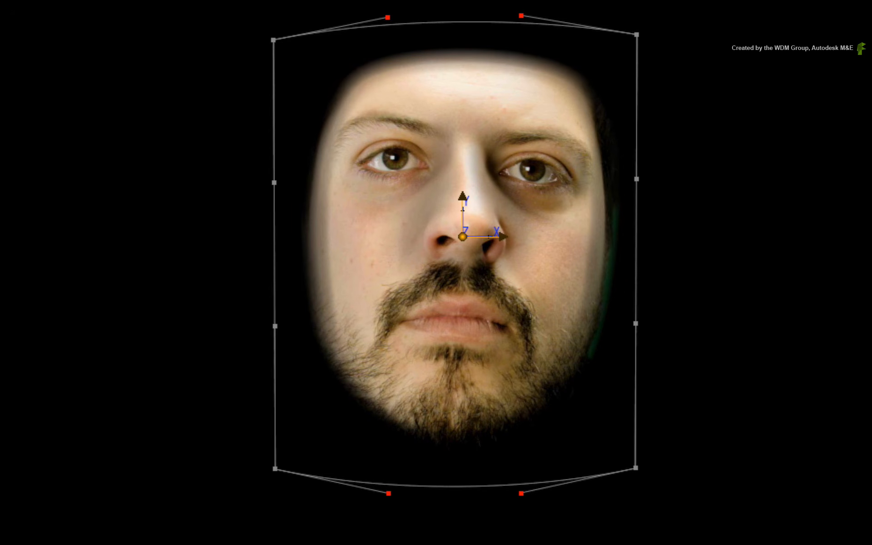
key("shift+4")
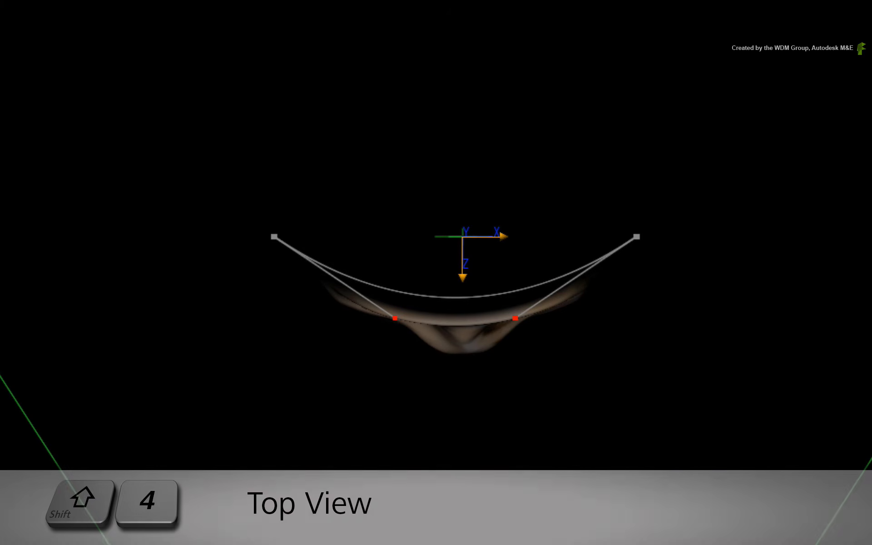
left_click_drag(393, 498, 484, 479)
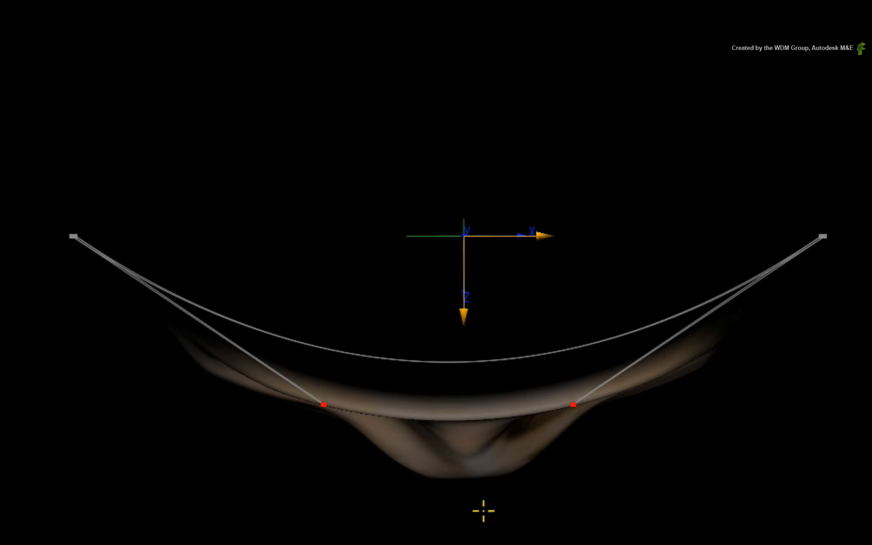
left_click_drag(553, 521, 496, 523)
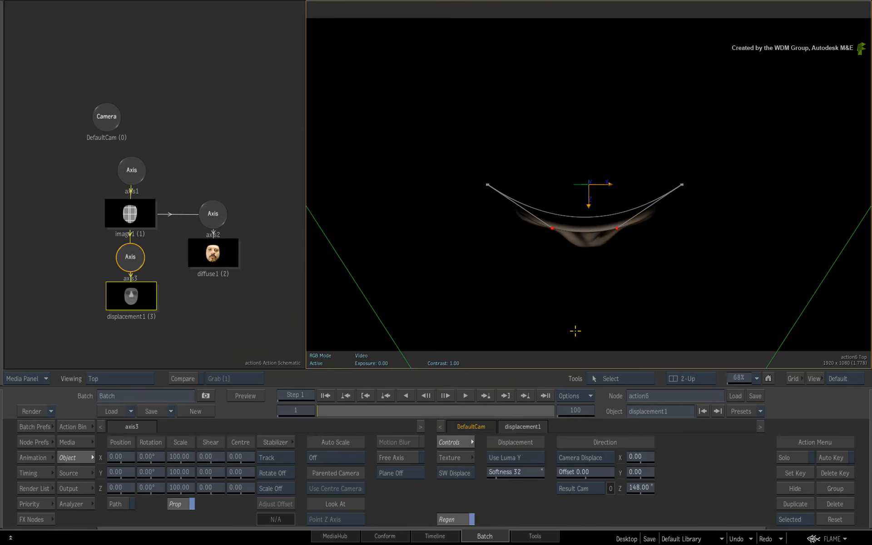
key("F4")
Add a light and position it to the left of the face
left_click(69, 429)
left_click(357, 435)
key("l")
left_click_drag(576, 481, 600, 179)
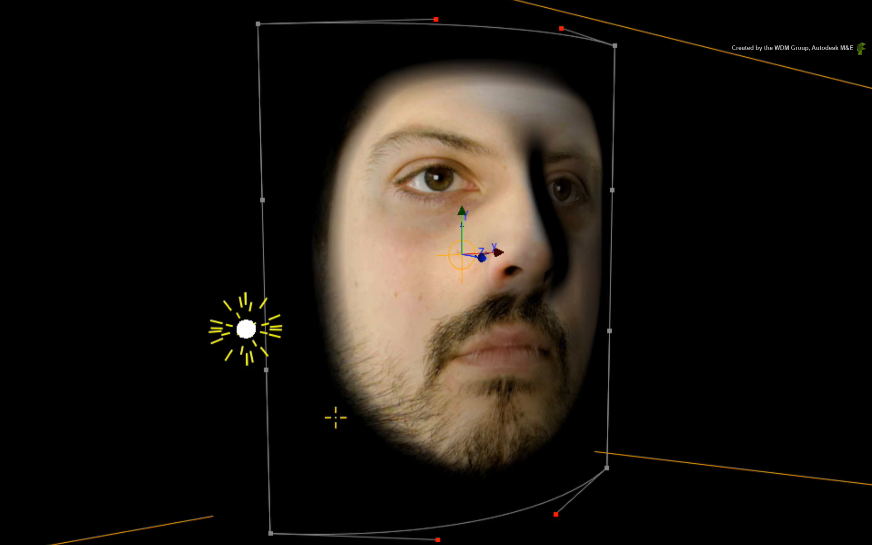
left_click_drag(653, 287, 492, 175)
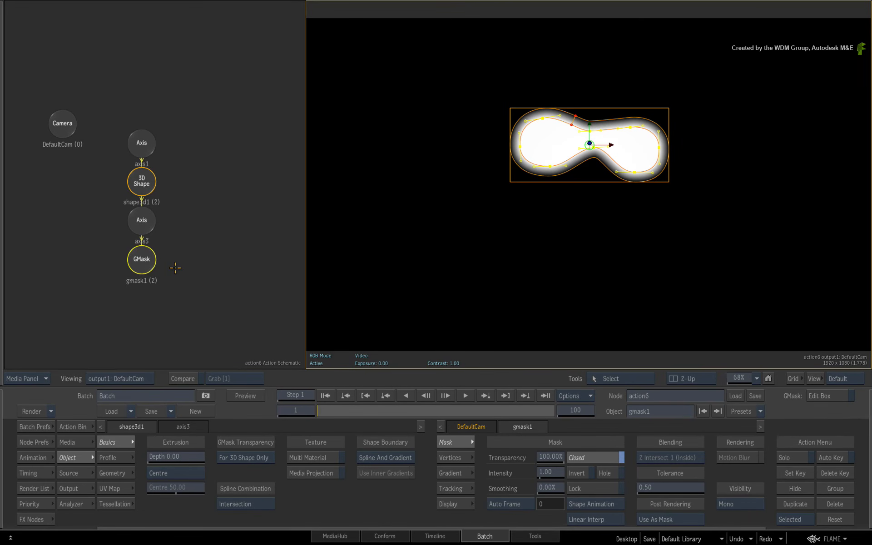
Enable Media Projection on the 3D shape so the face image projects onto it
left_click(142, 178)
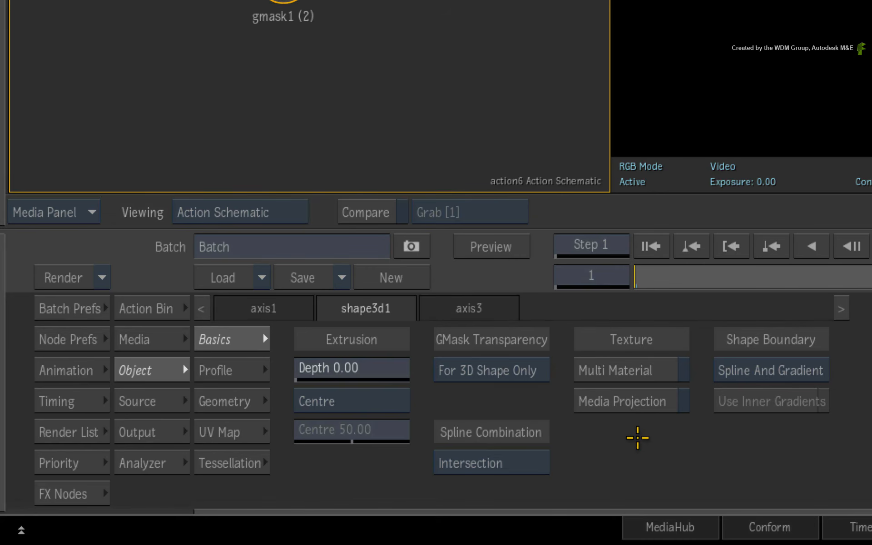
left_click(647, 401)
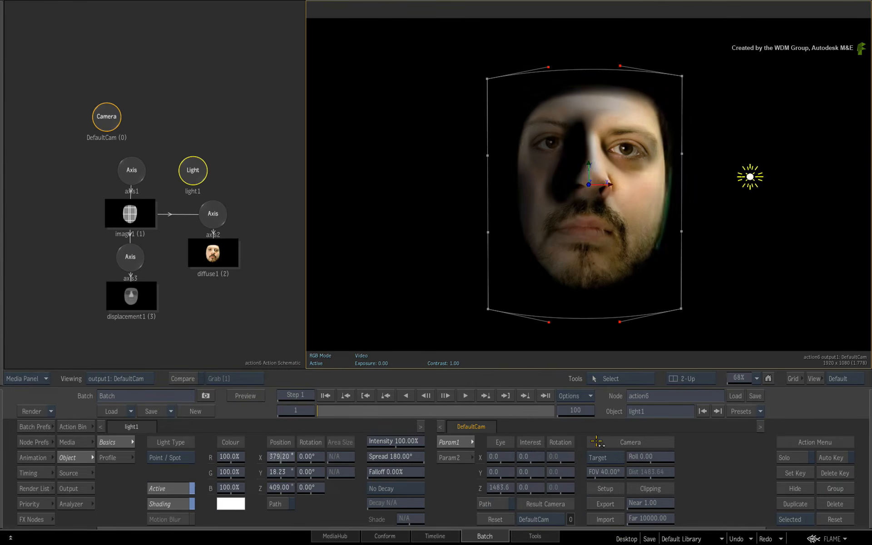
left_click_drag(318, 456, 345, 454)
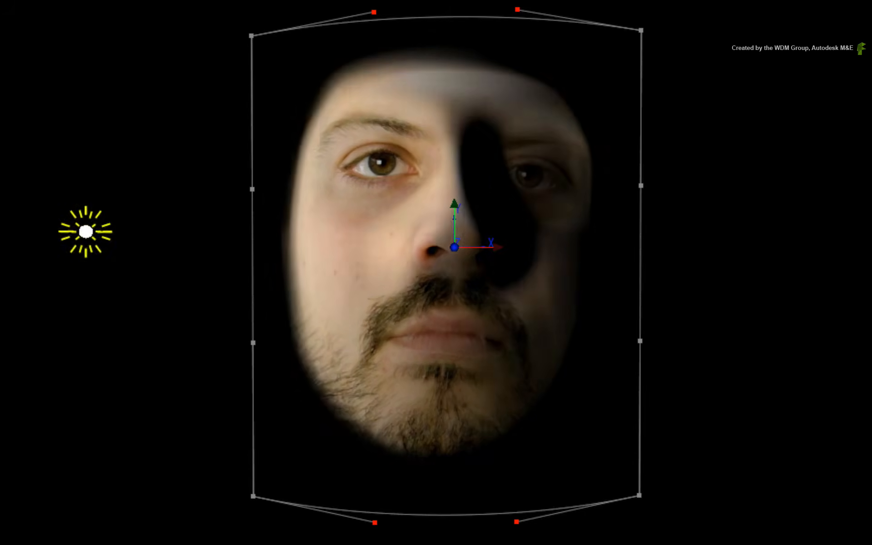